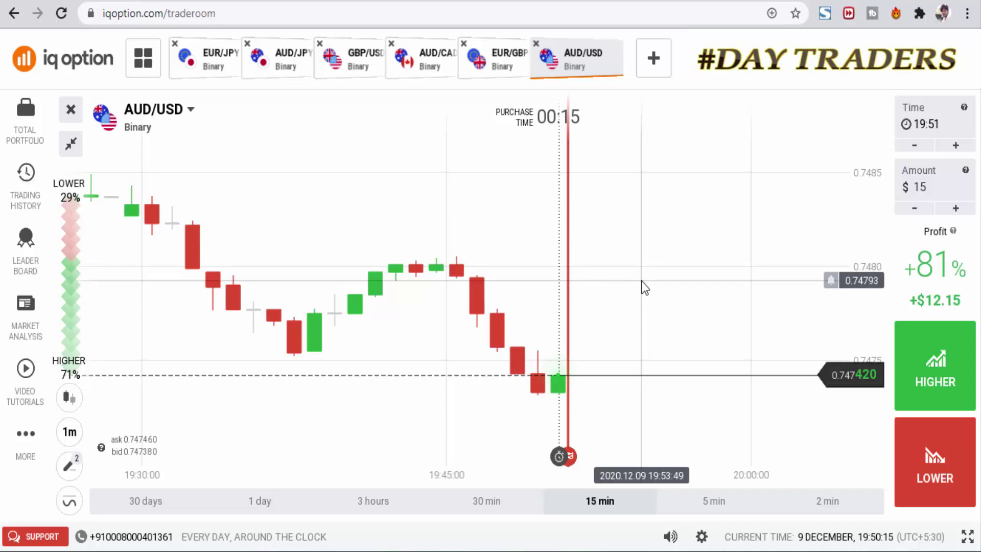
Buy a $15 HIGHER option on AUD/USD with the 19:51 expiry
{"action": "mouse_move", "coordinate": [175, 117]}
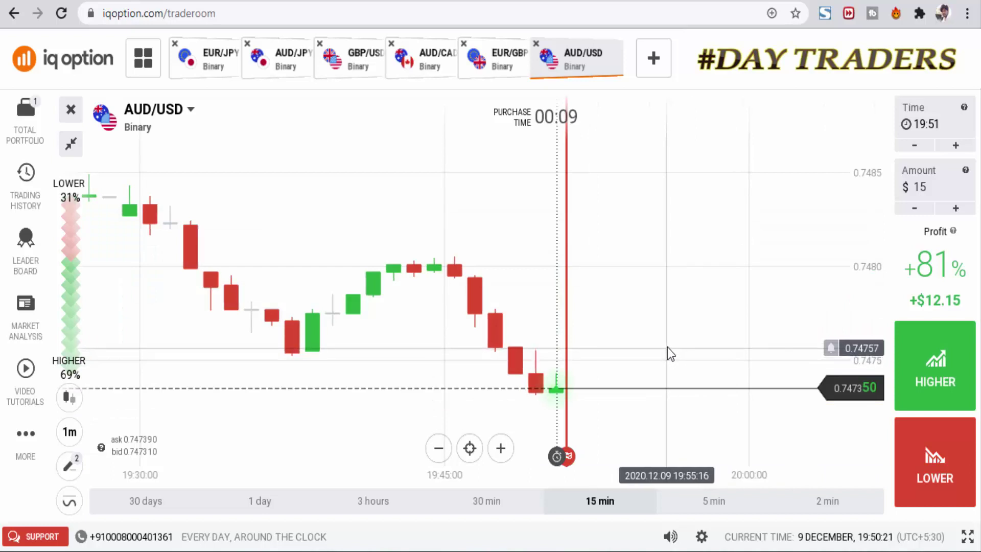
{"action": "key", "text": "shift+w"}
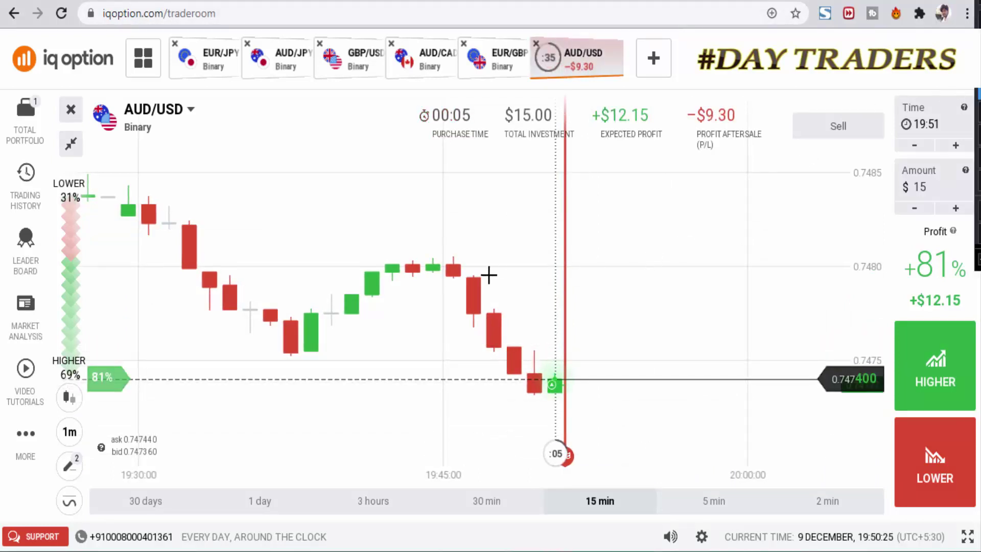
Trace the AUD/USD price swings with connected red lines over the first fall, the rebound and the second fall
{"action": "left_click_drag", "start_coordinate": [287, 353], "coordinate": [357, 334]}
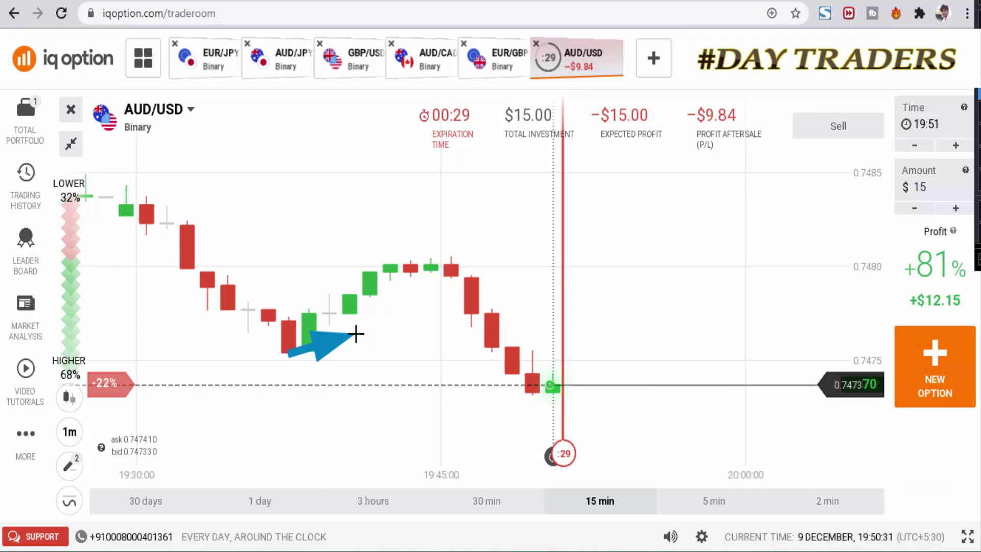
{"action": "key", "text": "Escape"}
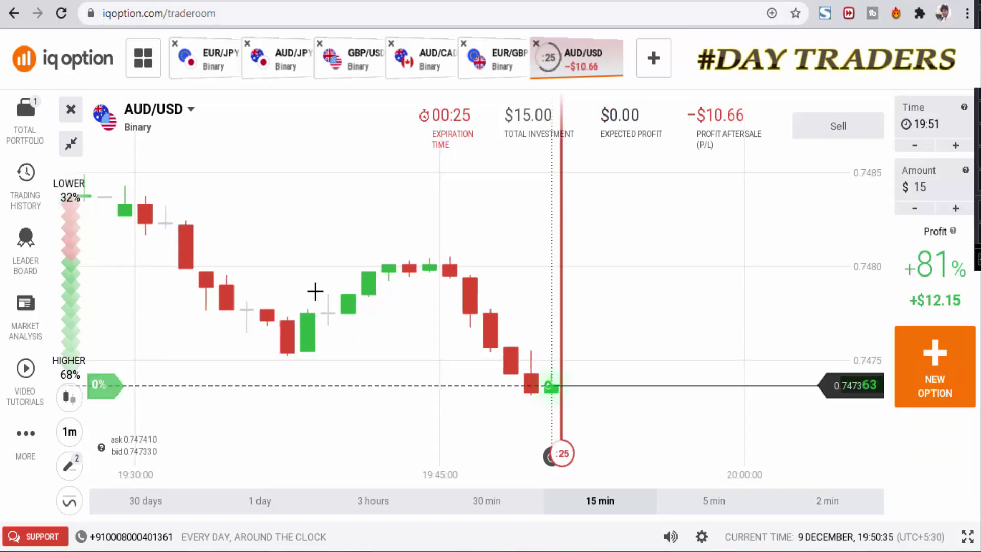
{"action": "left_click", "coordinate": [290, 341]}
{"action": "left_click", "coordinate": [427, 259]}
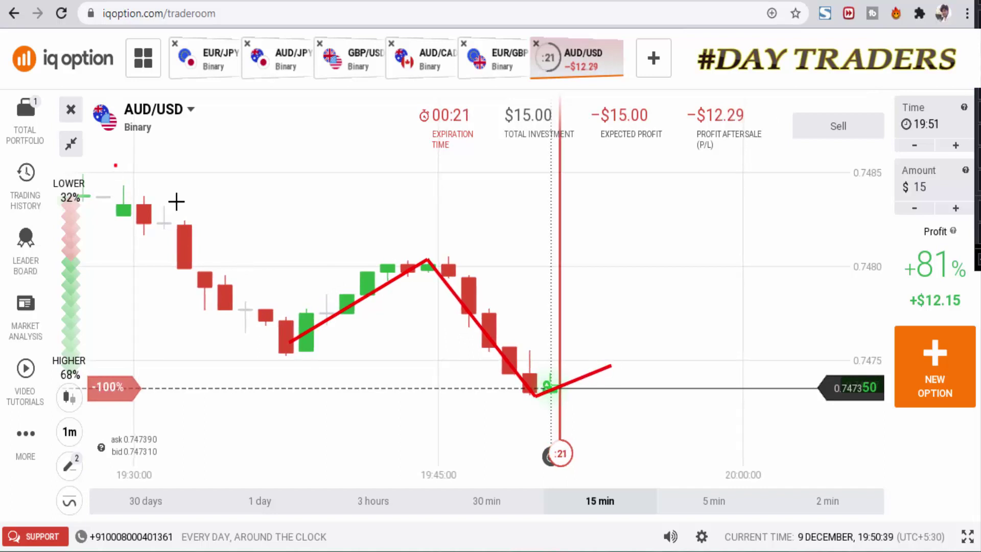
{"action": "left_click", "coordinate": [296, 341]}
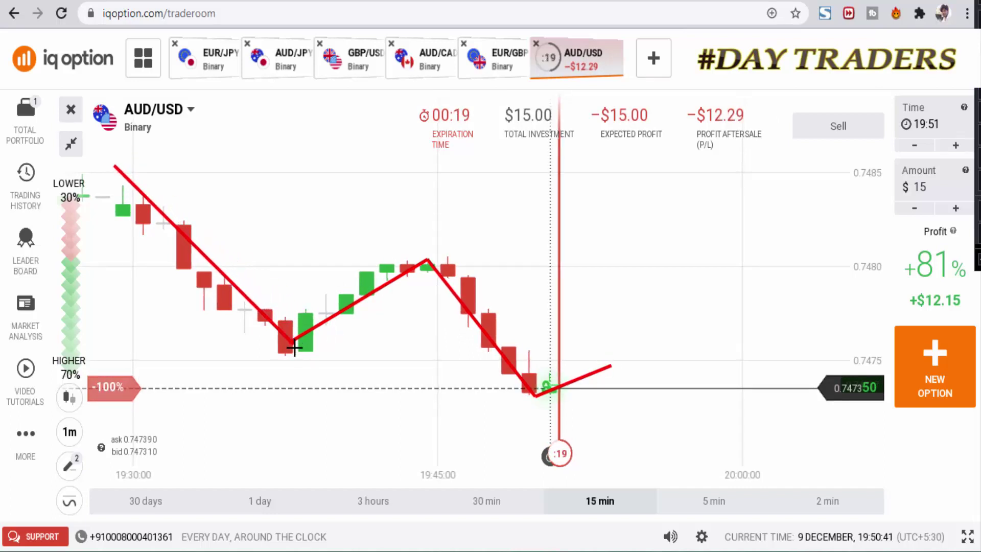
Draw a descending red channel on the AUD/USD chart, with one line along the highs and one along the lows
{"action": "left_click", "coordinate": [108, 183]}
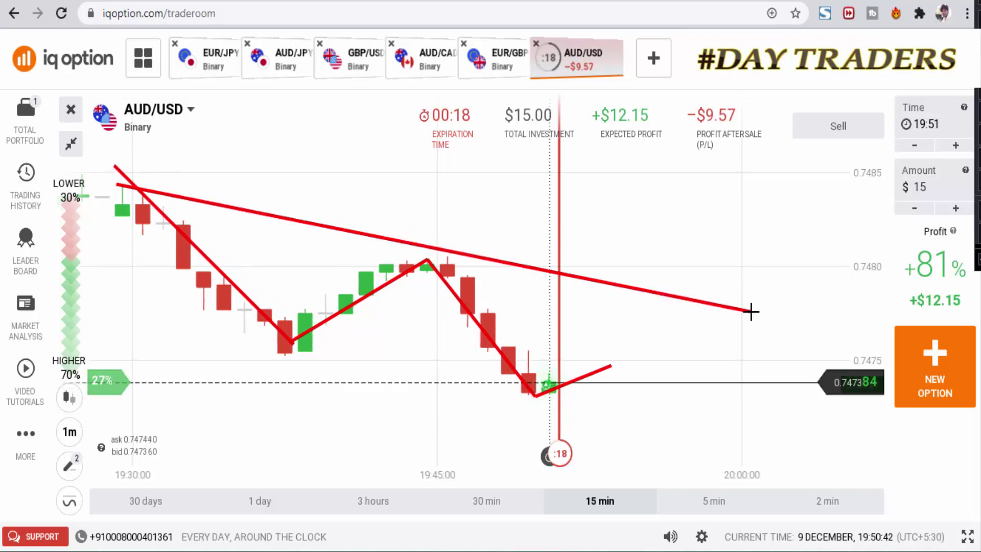
{"action": "left_click", "coordinate": [753, 337]}
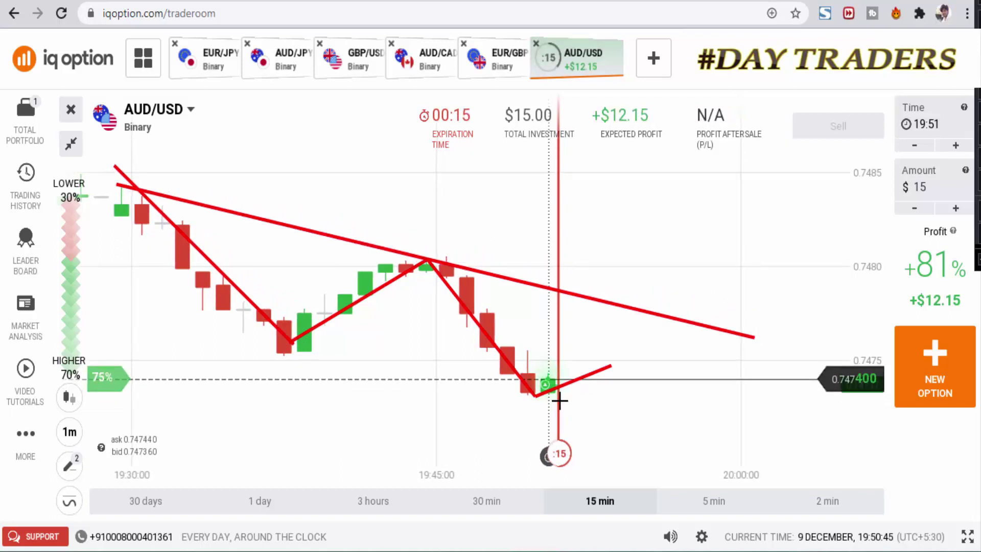
{"action": "left_click", "coordinate": [139, 322]}
{"action": "left_click", "coordinate": [743, 436]}
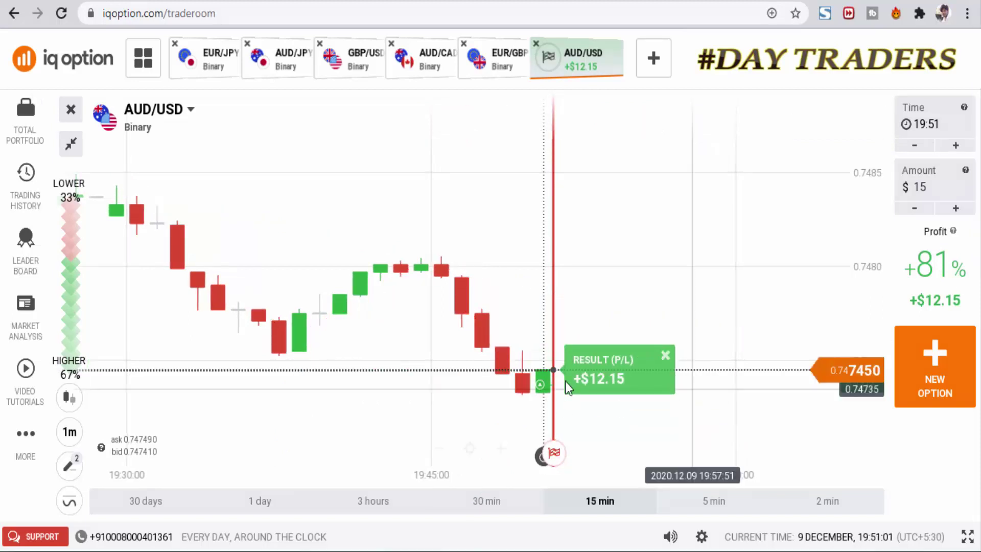
Switch to EUR/GBP and buy a $15 LOWER option with the 19:52 expiry
{"action": "left_click", "coordinate": [504, 59]}
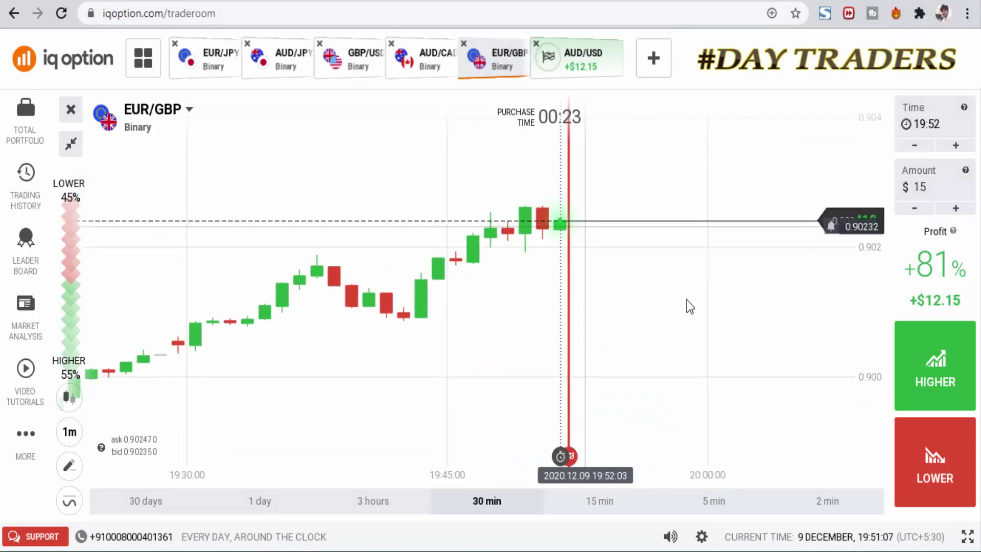
{"action": "left_click", "coordinate": [900, 501]}
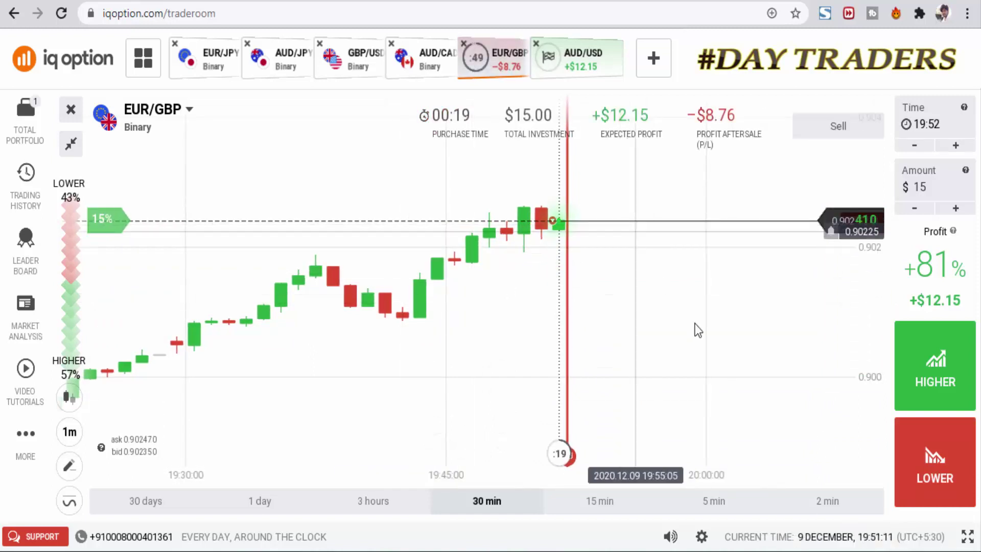
Mark the EUR/GBP entry level with a horizontal red line and point arrows at the candles that meet it
{"action": "left_click", "coordinate": [467, 221]}
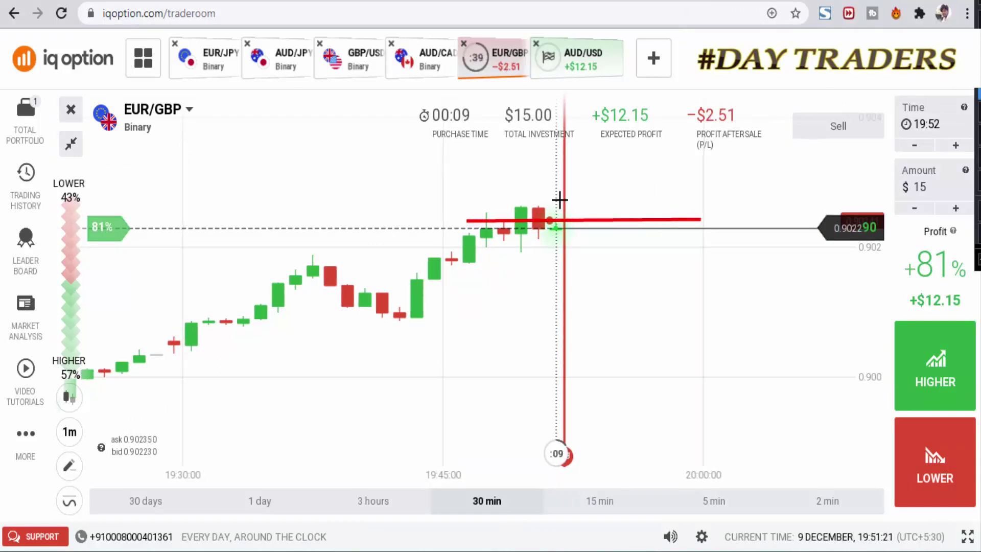
{"action": "left_click_drag", "start_coordinate": [488, 185], "coordinate": [487, 219]}
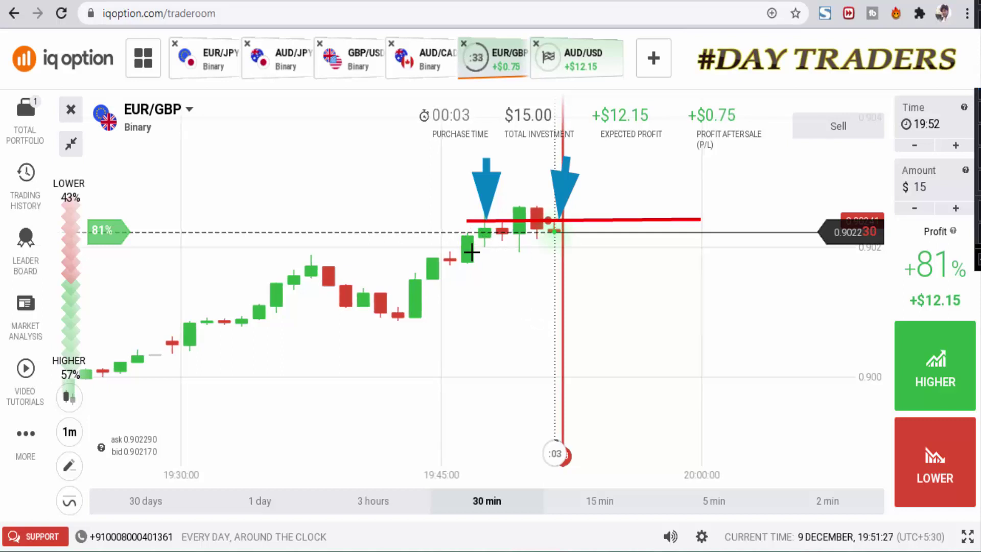
{"action": "left_click_drag", "start_coordinate": [466, 260], "coordinate": [488, 220]}
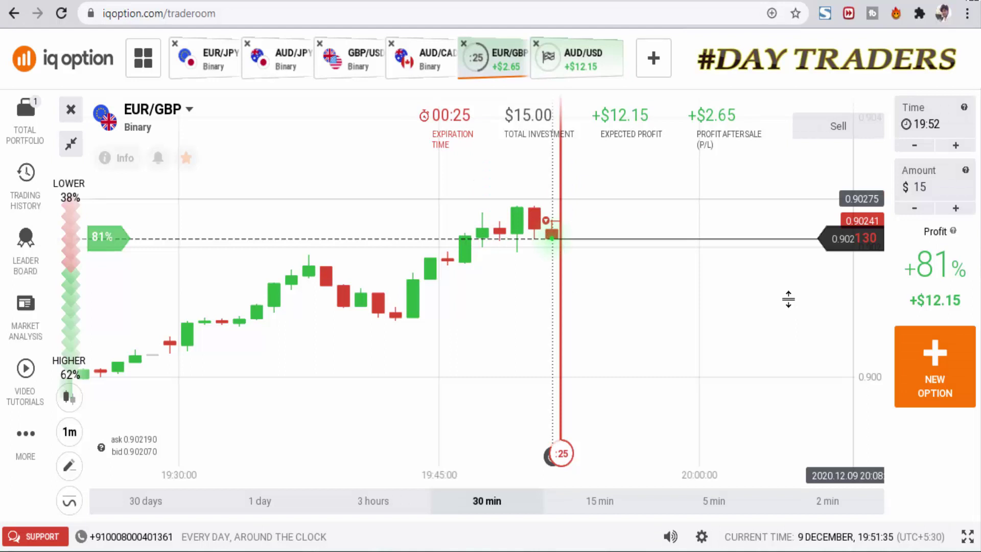
{"action": "scroll", "coordinate": [728, 363], "scroll_direction": "up", "scroll_amount": 3}
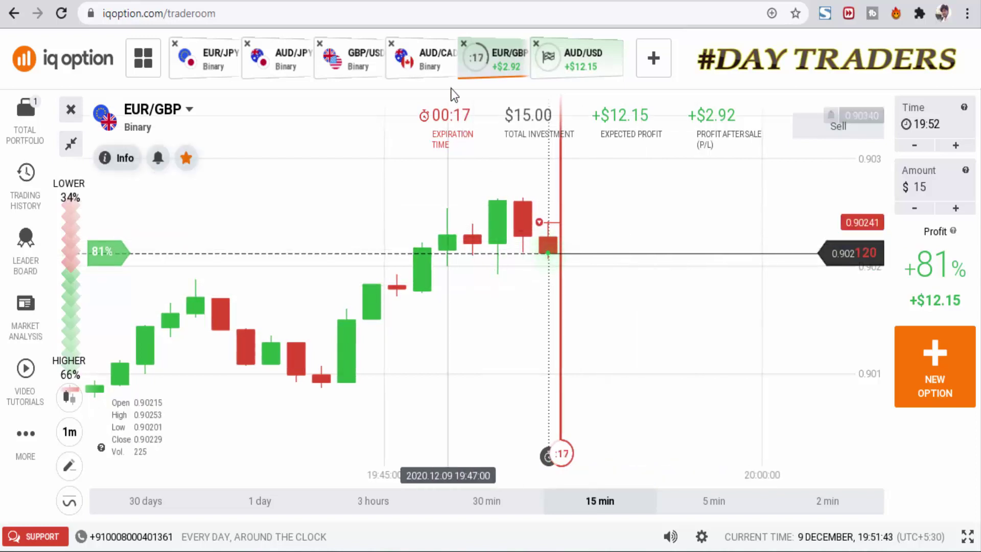
Switch to AUD/CAD, check its earlier lows, and buy a $15 HIGHER option with the 19:53 expiry
{"action": "left_click", "coordinate": [435, 68]}
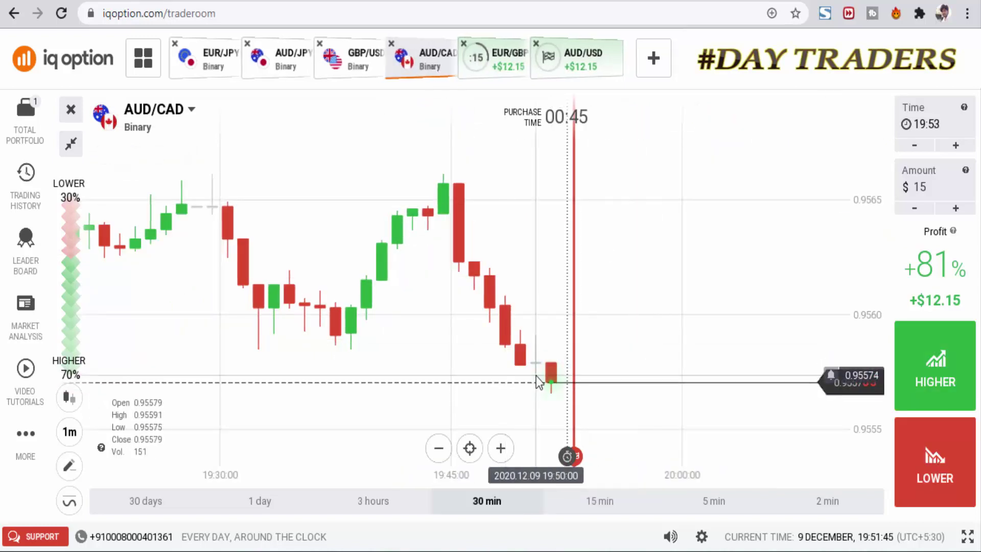
{"action": "scroll", "coordinate": [720, 366], "scroll_direction": "down", "scroll_amount": 3}
{"action": "scroll", "coordinate": [728, 359], "scroll_direction": "down", "scroll_amount": 2}
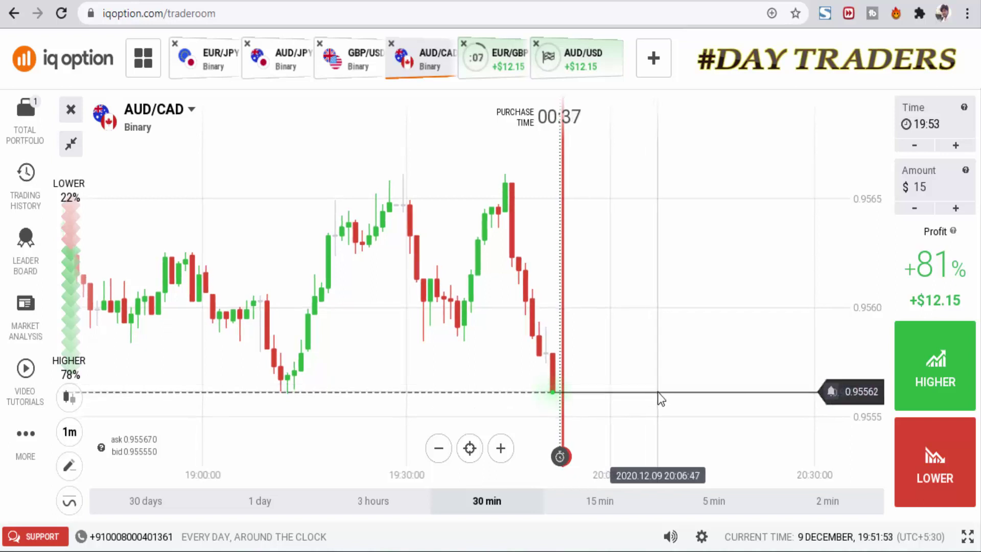
{"action": "scroll", "coordinate": [736, 413], "scroll_direction": "down", "scroll_amount": 1}
{"action": "scroll", "coordinate": [735, 413], "scroll_direction": "down", "scroll_amount": 1}
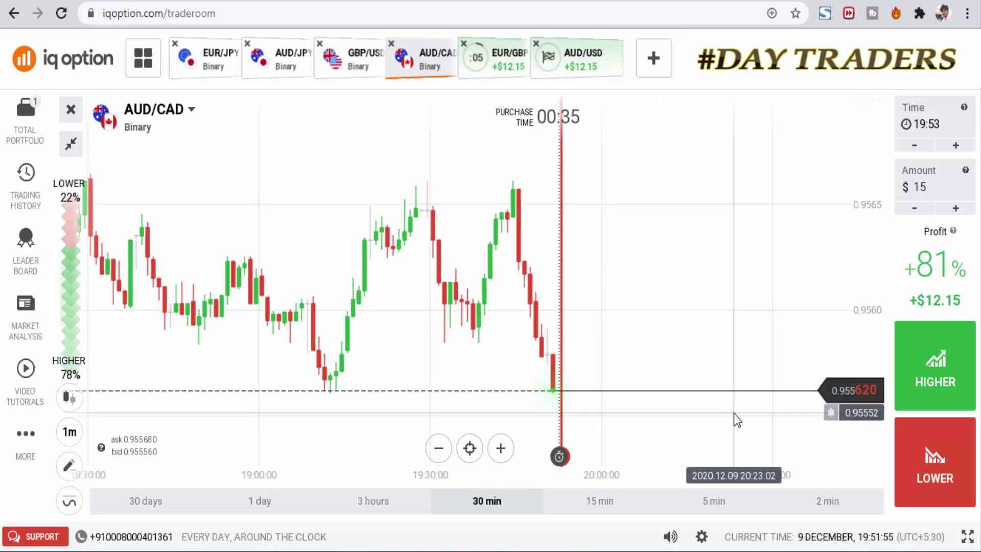
{"action": "left_click", "coordinate": [946, 366]}
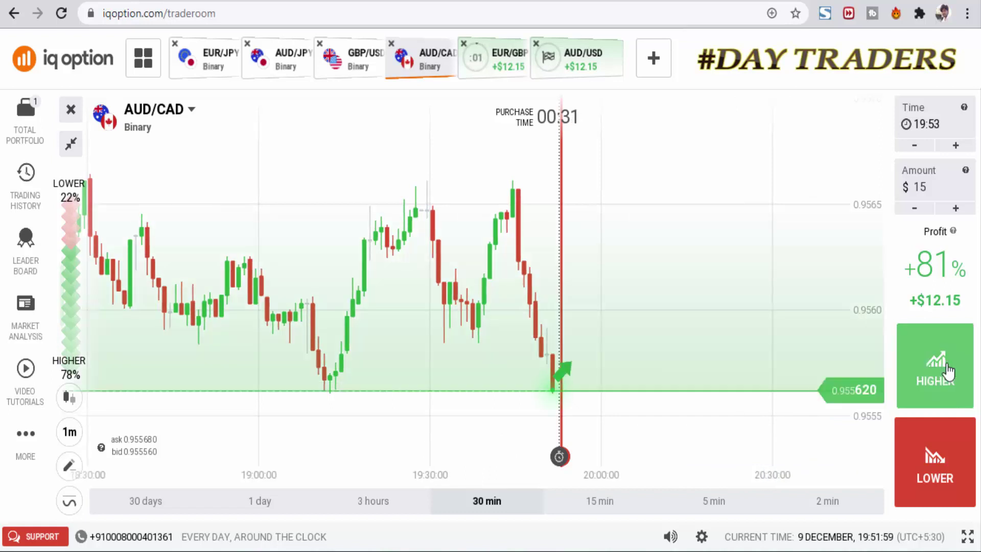
{"action": "left_click", "coordinate": [948, 369]}
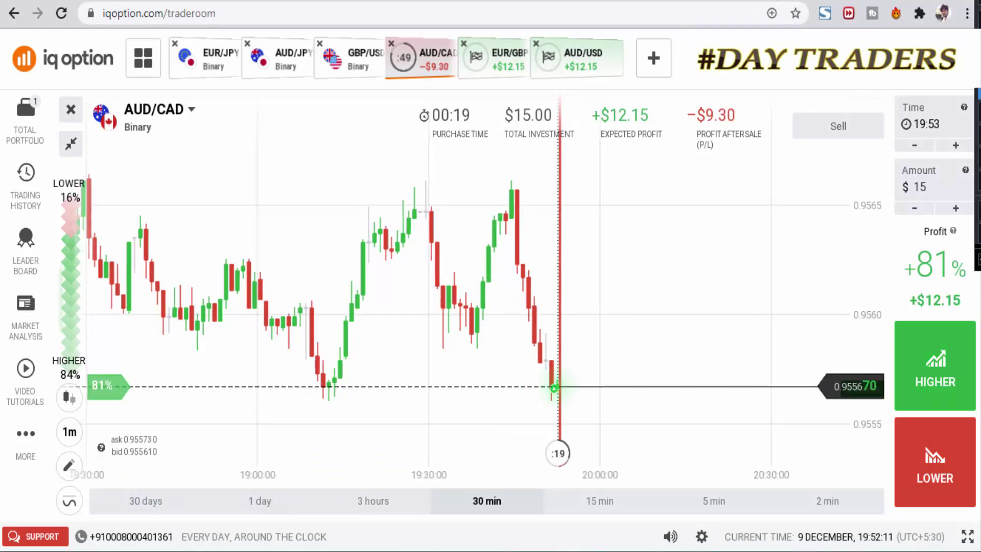
Mark the AUD/CAD support level with a horizontal line from the earlier low through the entry candle
{"action": "left_click_drag", "start_coordinate": [298, 388], "coordinate": [834, 388]}
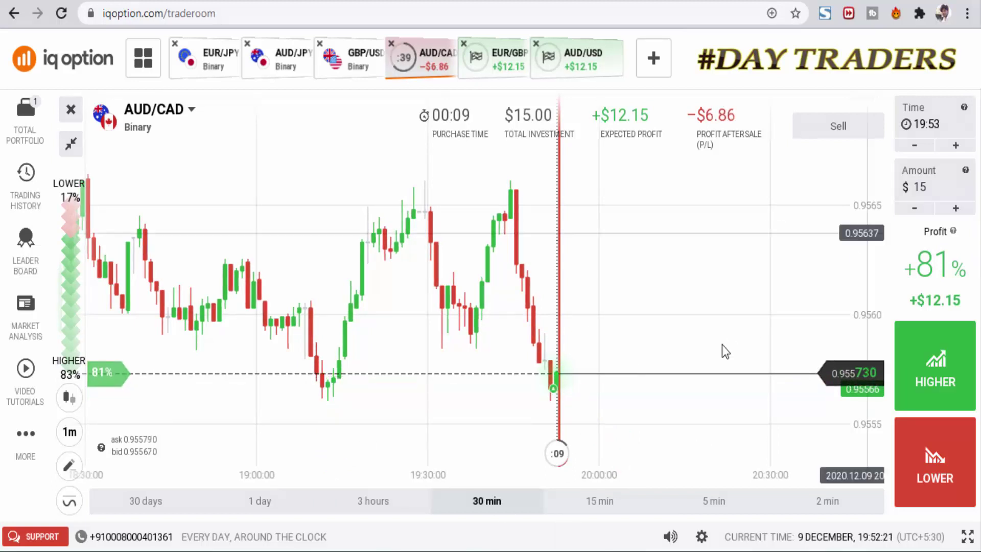
{"action": "scroll", "coordinate": [705, 354], "scroll_direction": "up", "scroll_amount": 3}
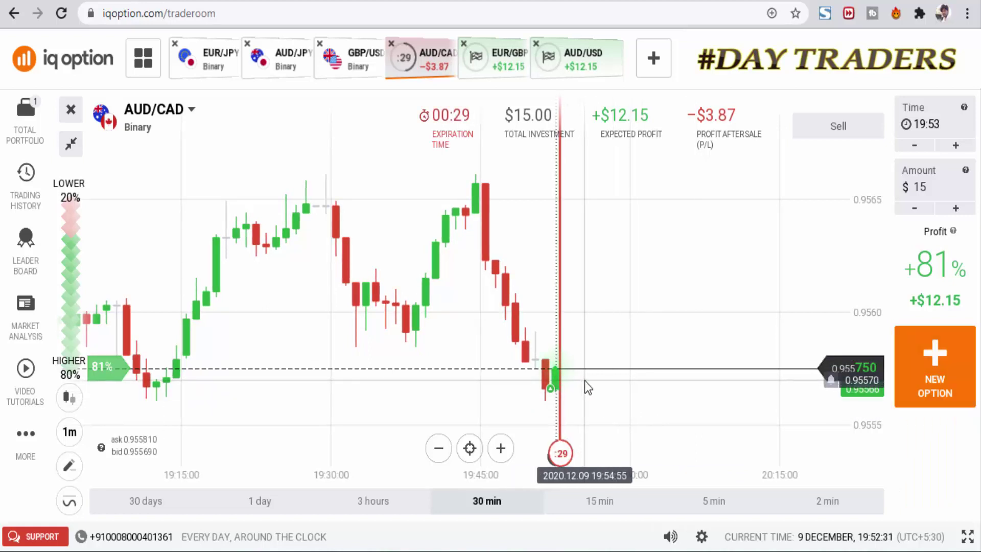
{"action": "scroll", "coordinate": [596, 389], "scroll_direction": "down", "scroll_amount": 2}
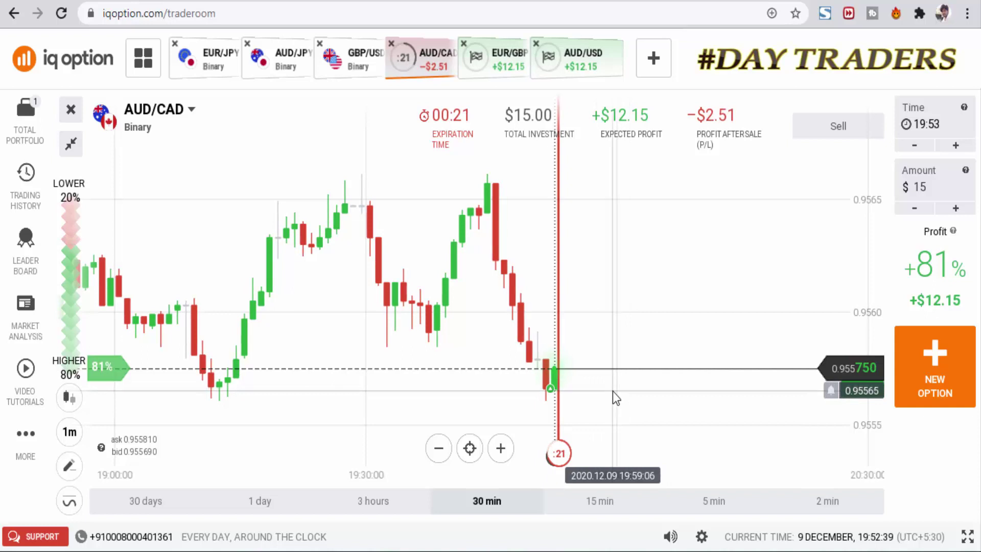
Draw a descending red trend line over the latest GBP/USD fall from its recent peak, and clear it
{"action": "left_click", "coordinate": [361, 59]}
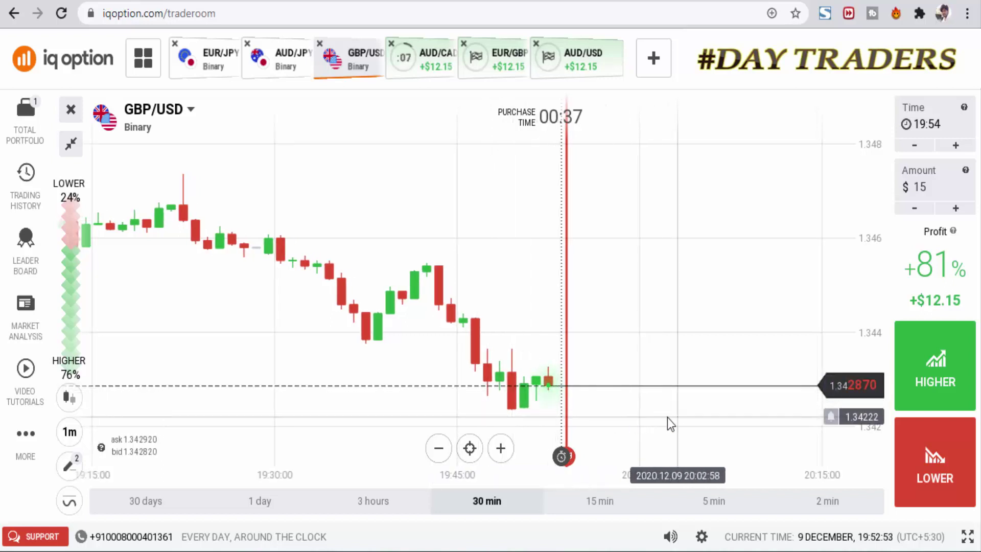
{"action": "scroll", "coordinate": [446, 391], "scroll_direction": "up", "scroll_amount": 2}
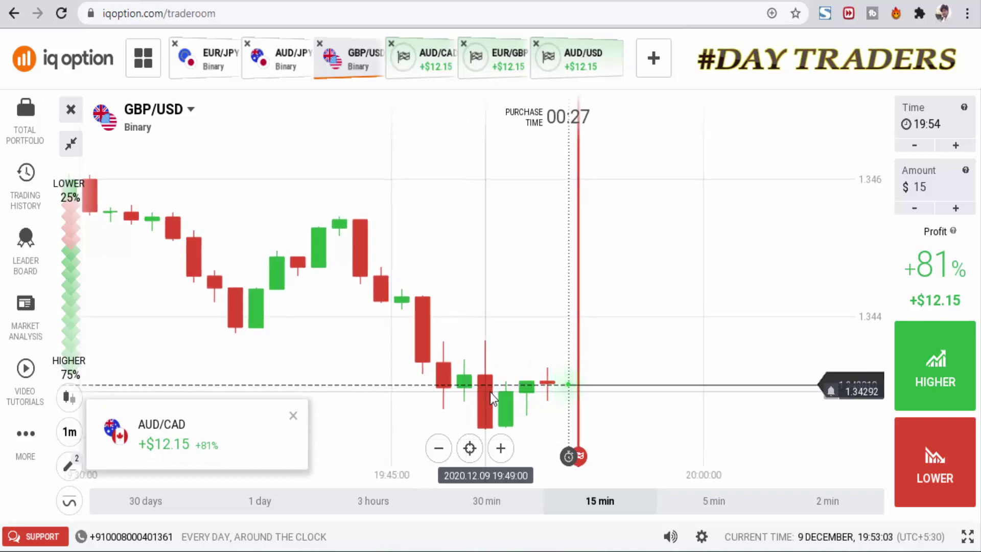
{"action": "scroll", "coordinate": [563, 400], "scroll_direction": "down", "scroll_amount": 2}
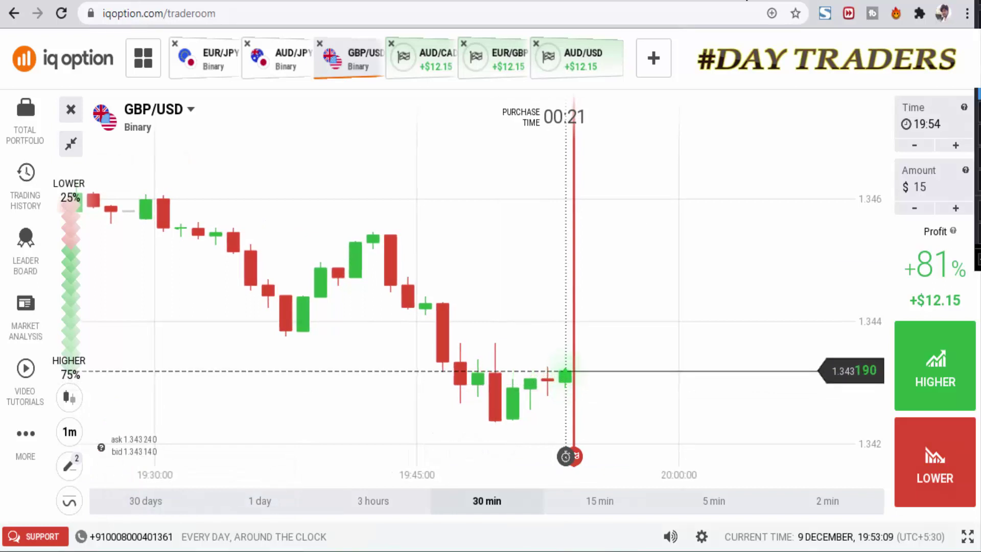
{"action": "mouse_move", "coordinate": [381, 220]}
{"action": "left_mouse_down"}
{"action": "mouse_move", "coordinate": [565, 423]}
{"action": "mouse_move", "coordinate": [601, 426]}
{"action": "mouse_move", "coordinate": [584, 438]}
{"action": "left_mouse_up"}
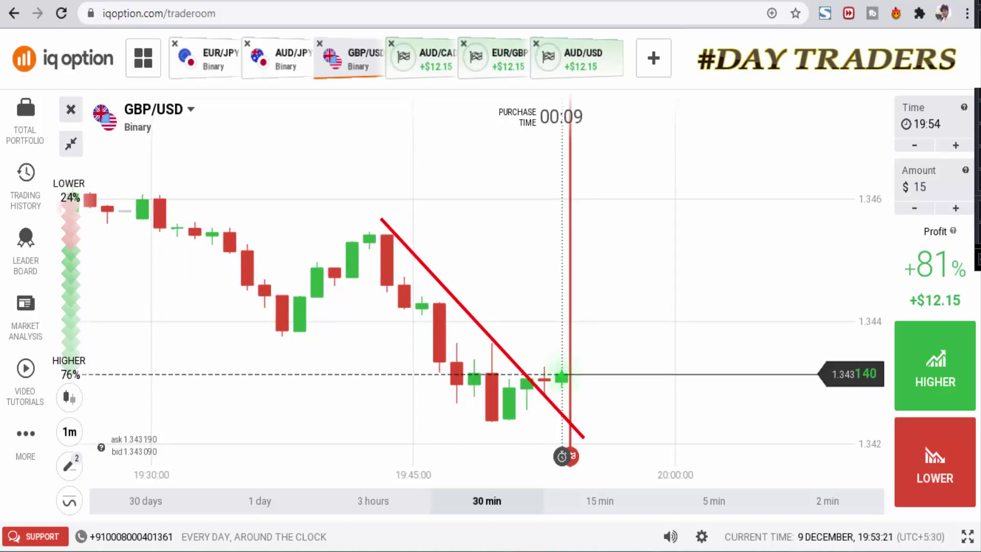
{"action": "key", "text": "Delete"}
Switch to AUD/JPY and buy a $15 HIGHER option with the 19:54 expiry
{"action": "left_click", "coordinate": [281, 62]}
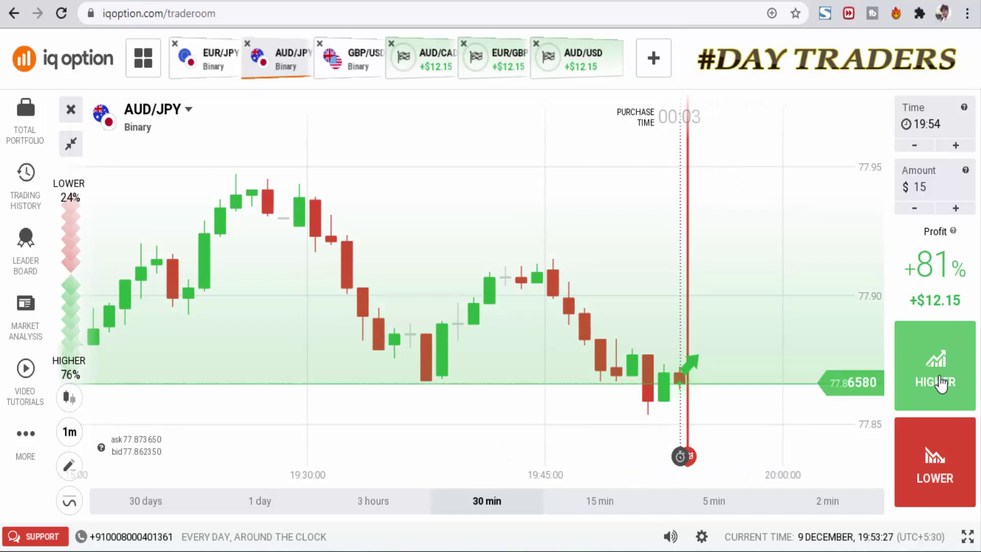
{"action": "left_click", "coordinate": [938, 382]}
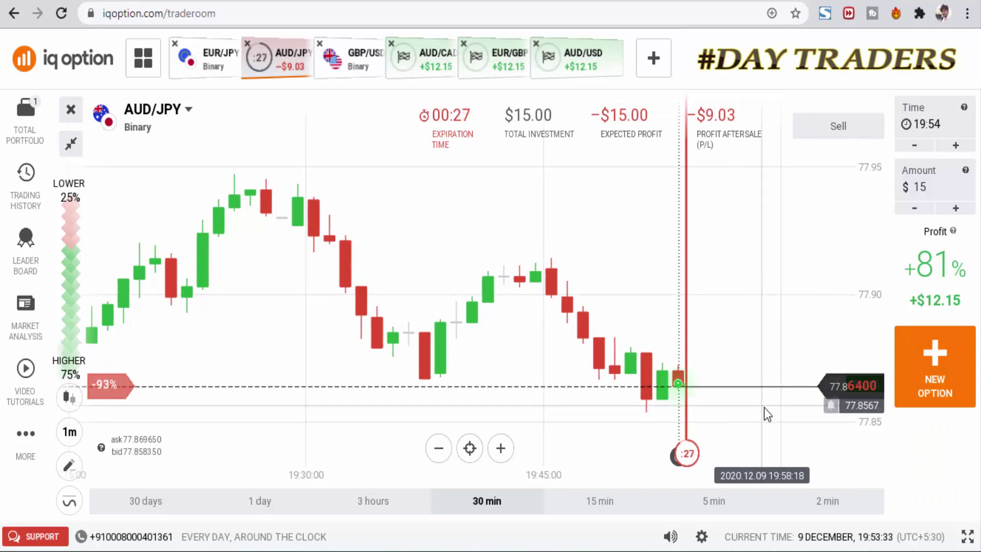
Draw two support lines along the earlier AUD/JPY lows up to the current candle, and clear them
{"action": "scroll", "coordinate": [765, 407], "scroll_direction": "down", "scroll_amount": 2}
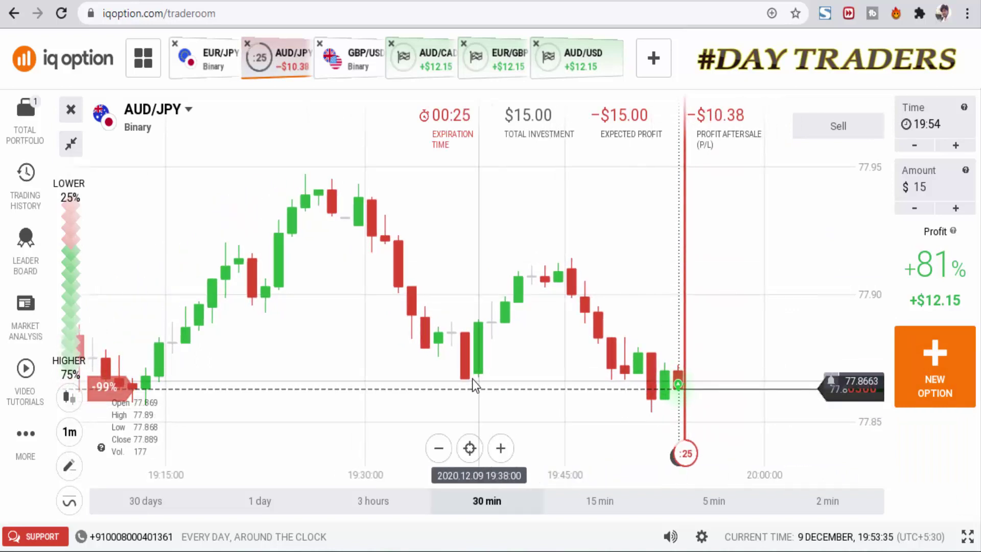
{"action": "scroll", "coordinate": [475, 380], "scroll_direction": "down", "scroll_amount": 1}
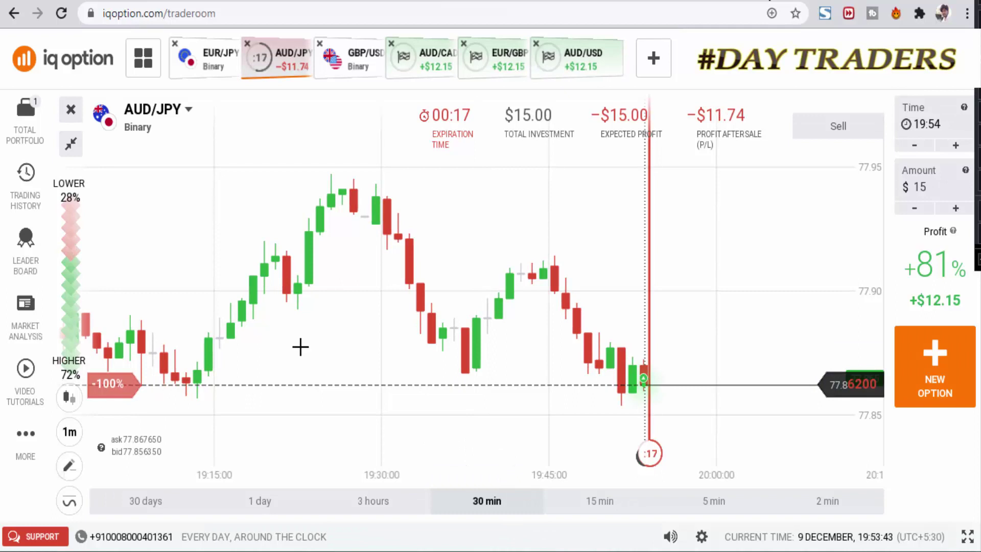
{"action": "left_click_drag", "start_coordinate": [198, 388], "coordinate": [704, 381]}
{"action": "left_click_drag", "start_coordinate": [450, 381], "coordinate": [694, 373]}
{"action": "key", "text": "Escape"}
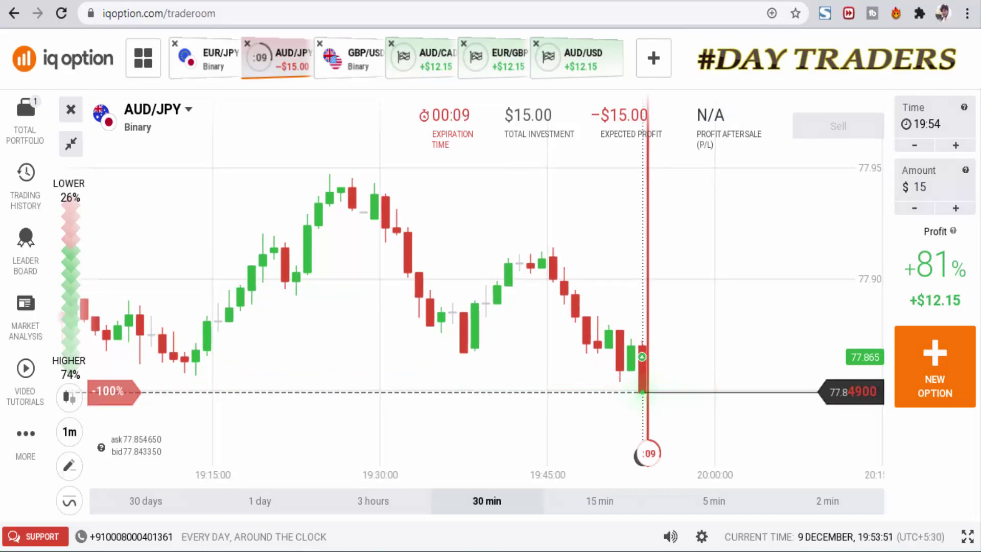
Start a new AUD/JPY option round and buy two $15 HIGHER options with the 19:55 expiry
{"action": "scroll", "coordinate": [680, 371], "scroll_direction": "down", "scroll_amount": 3}
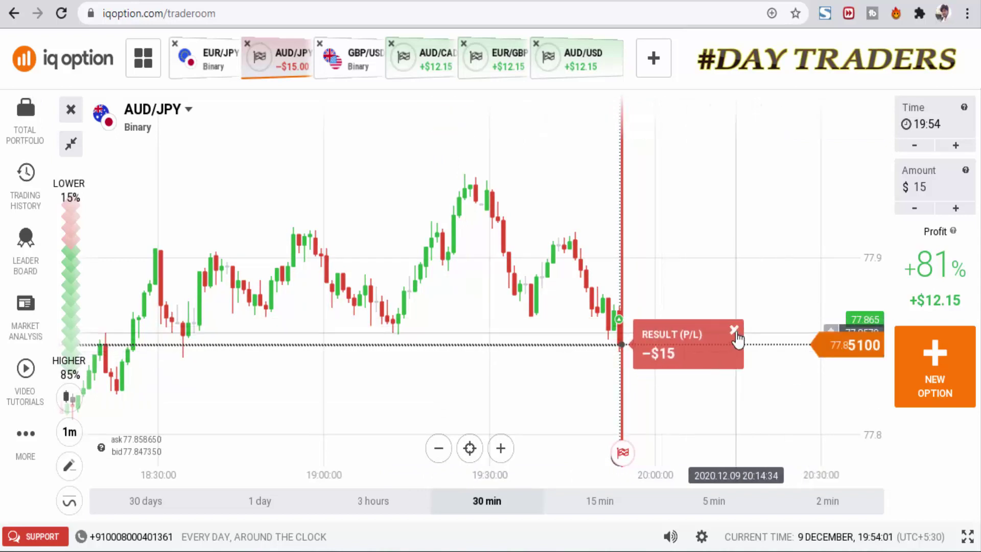
{"action": "left_click", "coordinate": [912, 376]}
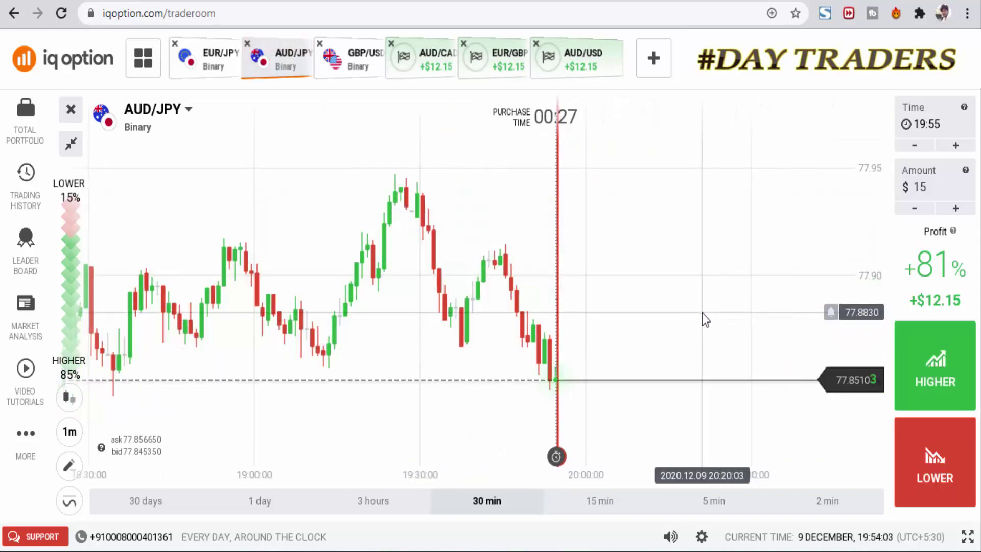
{"action": "key", "text": "shift+w"}
{"action": "key", "text": "shift+w"}
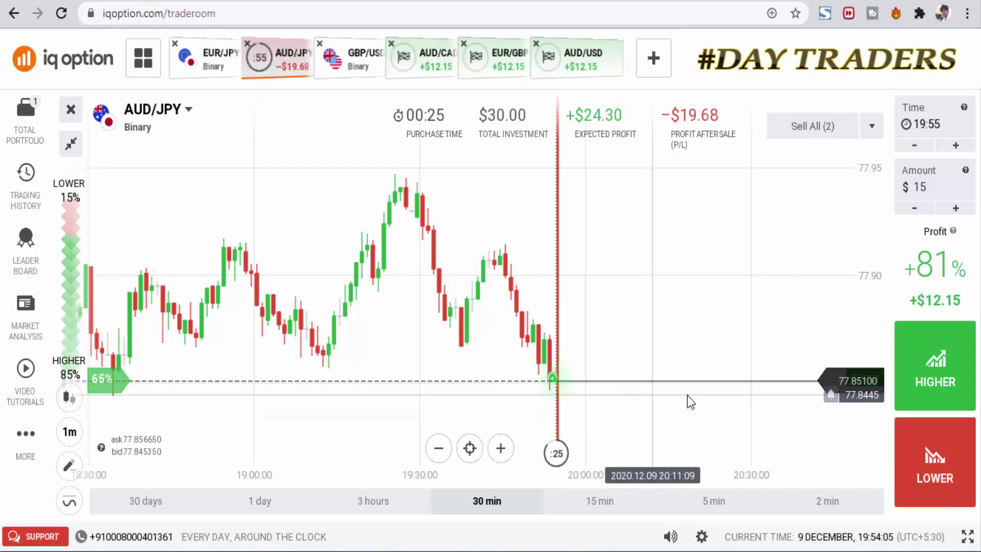
Draw two red support lines along the earlier AUD/JPY lows, extending them past the current candle
{"action": "scroll", "coordinate": [712, 396], "scroll_direction": "down", "scroll_amount": 2}
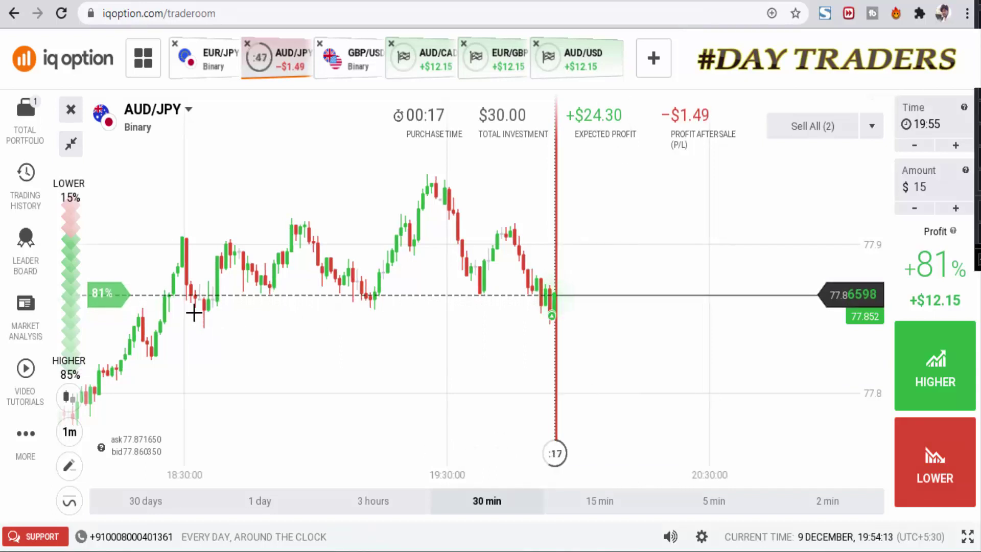
{"action": "mouse_move", "coordinate": [194, 311]}
{"action": "left_mouse_down"}
{"action": "mouse_move", "coordinate": [646, 311]}
{"action": "mouse_move", "coordinate": [655, 323]}
{"action": "left_mouse_up"}
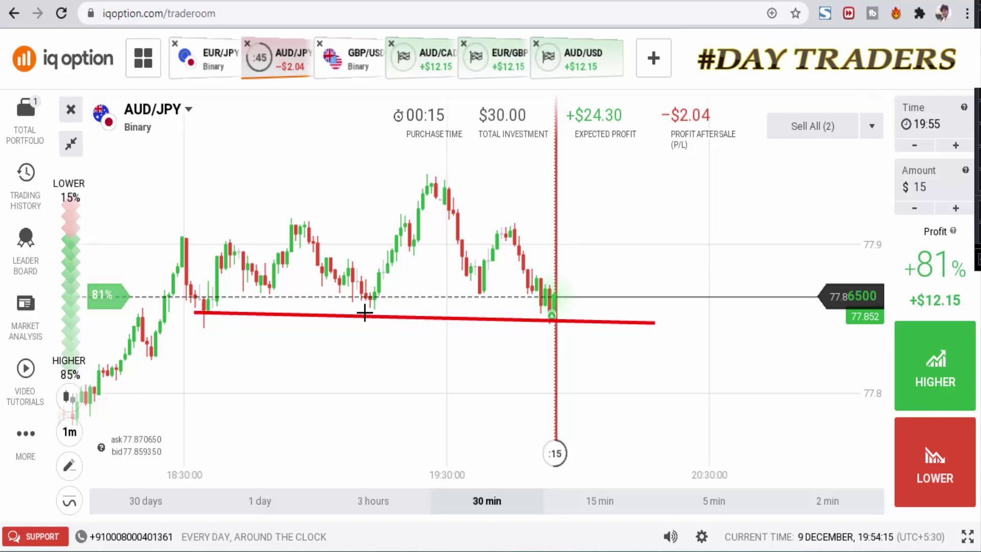
{"action": "left_click_drag", "start_coordinate": [361, 299], "coordinate": [624, 301]}
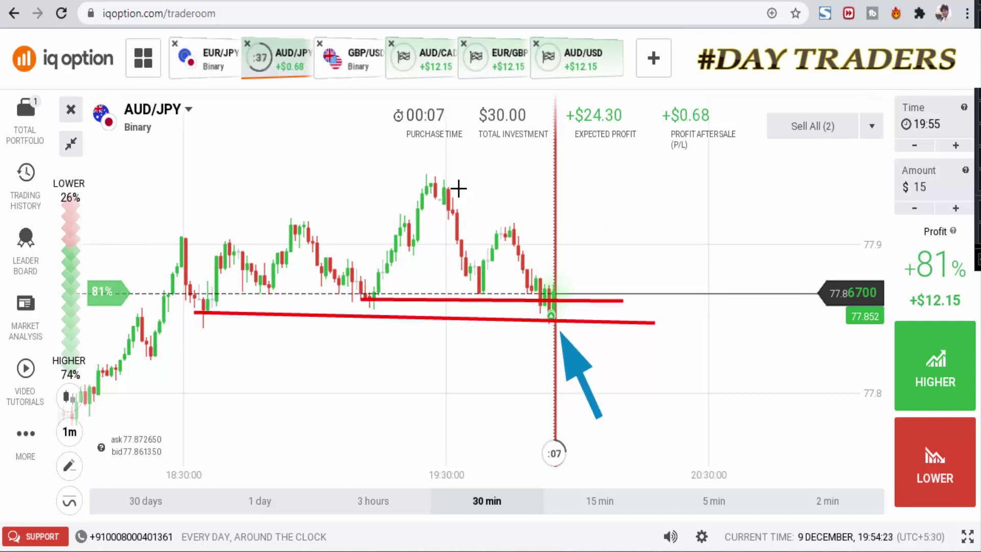
Add a descending channel over the AUD/JPY fall with blue arrows at the lower line's touch points, and clear all markings
{"action": "left_click_drag", "start_coordinate": [520, 231], "coordinate": [647, 333]}
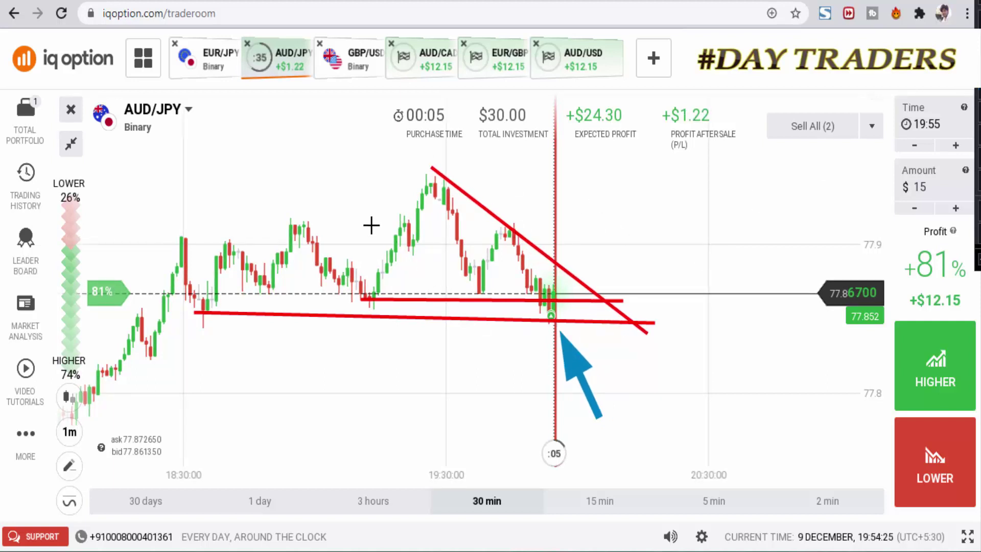
{"action": "left_click_drag", "start_coordinate": [341, 212], "coordinate": [632, 375]}
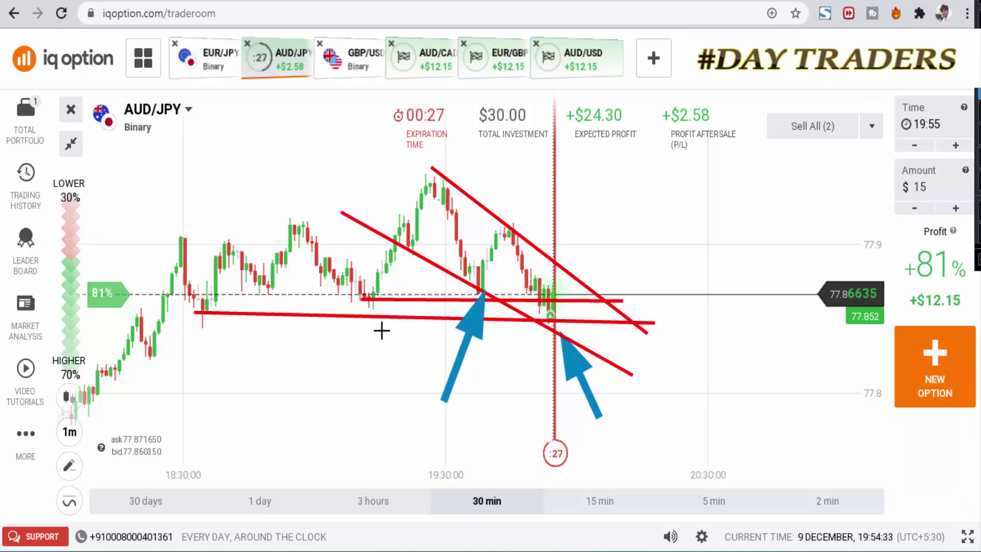
{"action": "left_click_drag", "start_coordinate": [499, 418], "coordinate": [535, 332]}
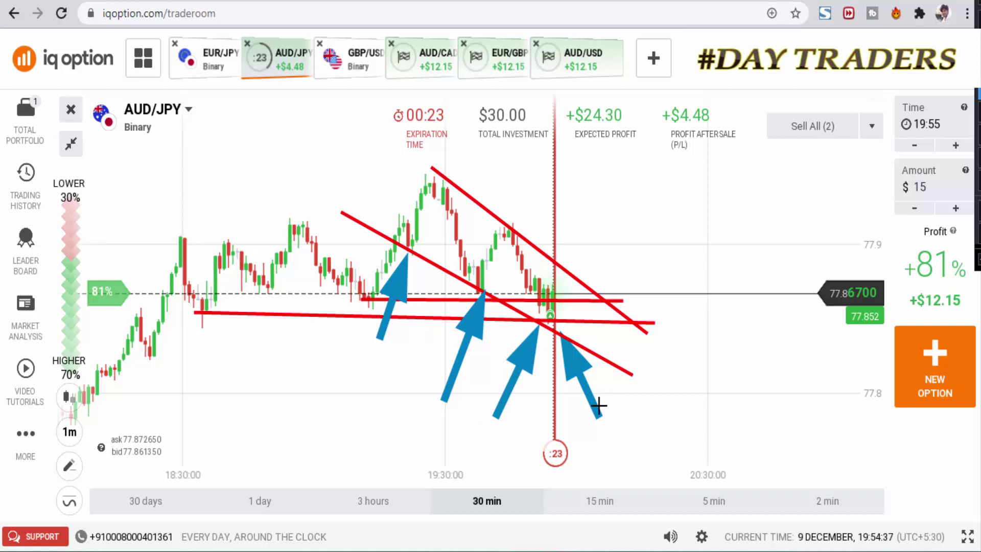
{"action": "key", "text": "Escape"}
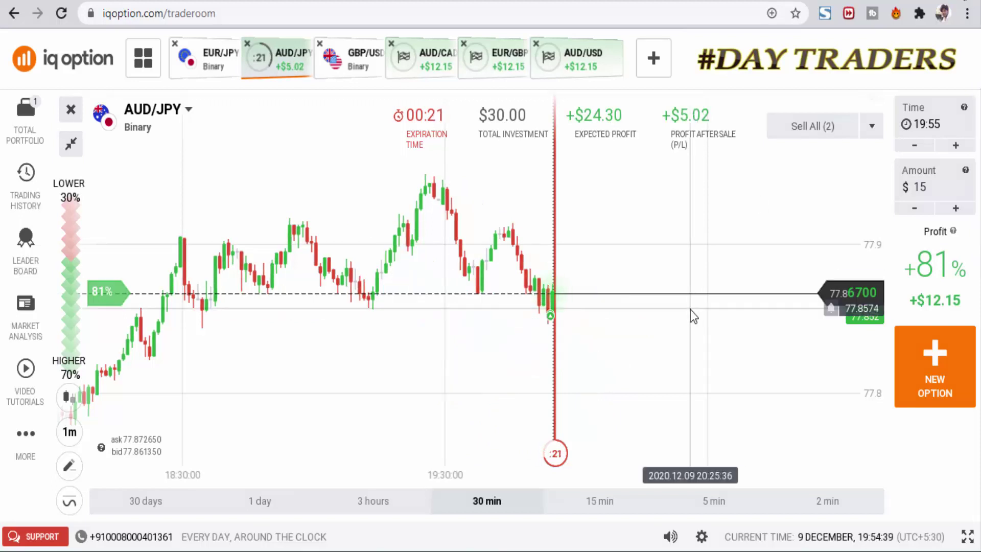
{"action": "scroll", "coordinate": [691, 310], "scroll_direction": "up", "scroll_amount": 3}
{"action": "scroll", "coordinate": [768, 374], "scroll_direction": "up", "scroll_amount": 3}
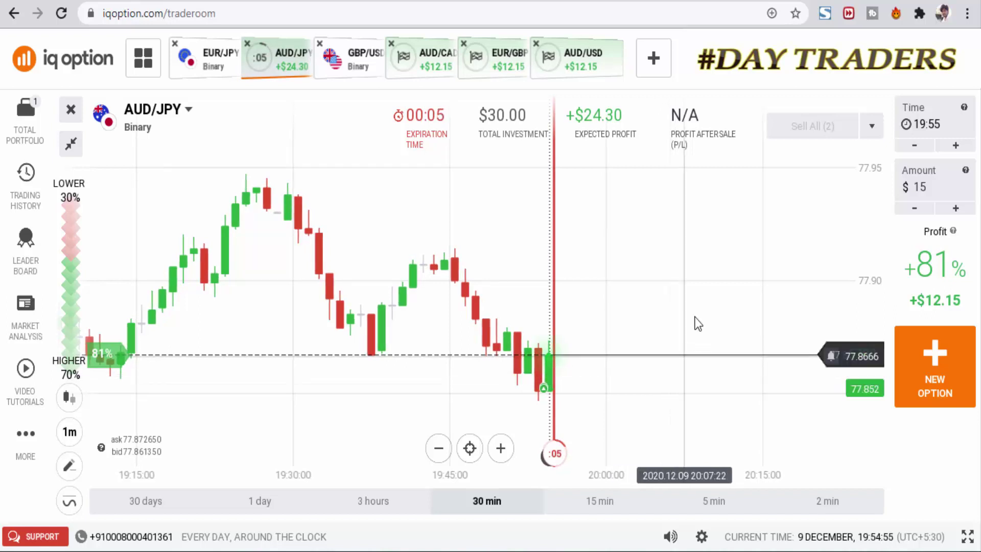
{"action": "scroll", "coordinate": [696, 322], "scroll_direction": "up", "scroll_amount": 2}
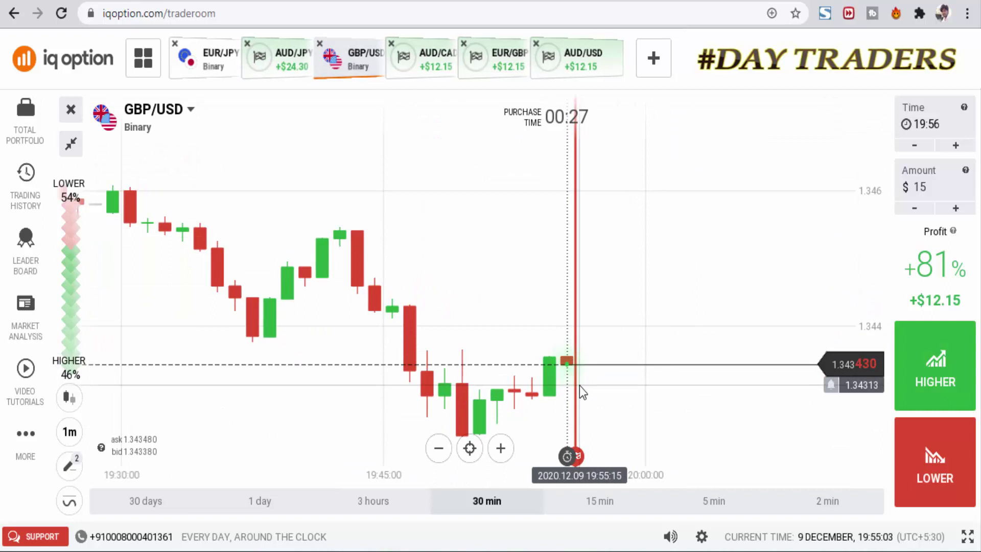
{"action": "scroll", "coordinate": [712, 400], "scroll_direction": "down", "scroll_amount": 3}
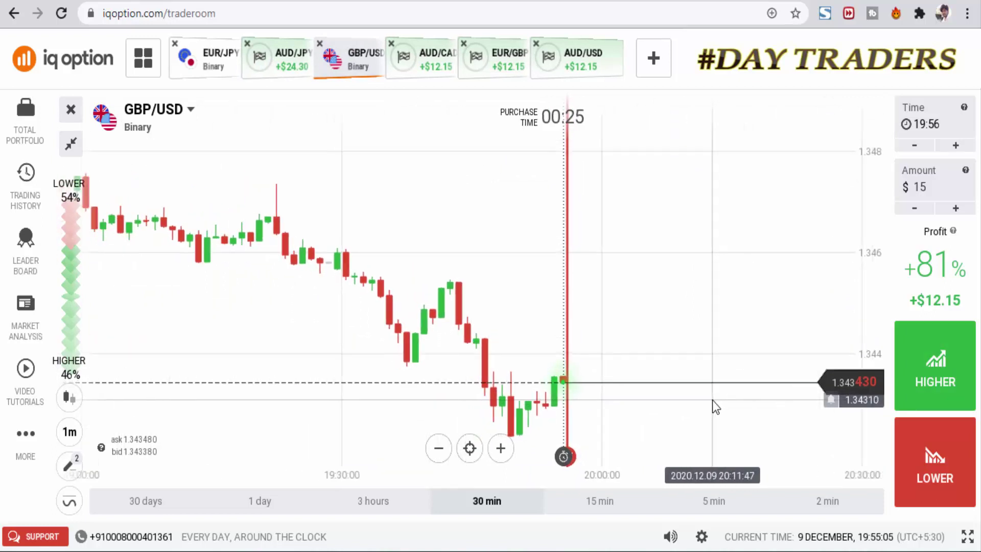
Switch to EUR/JPY, mark its support level and two overhead resistance levels up to the current candle, and clear the markings
{"action": "left_click", "coordinate": [208, 73]}
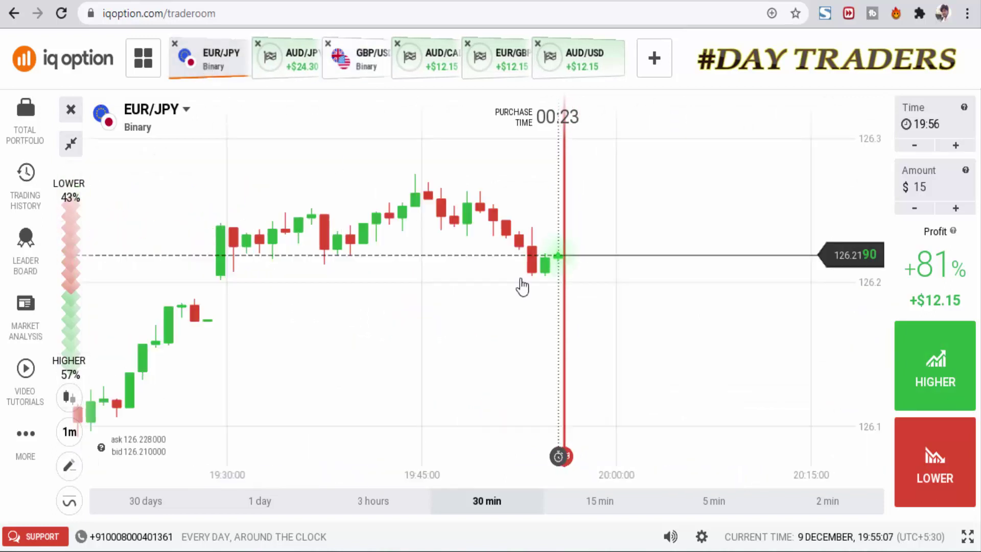
{"action": "left_click", "coordinate": [938, 454]}
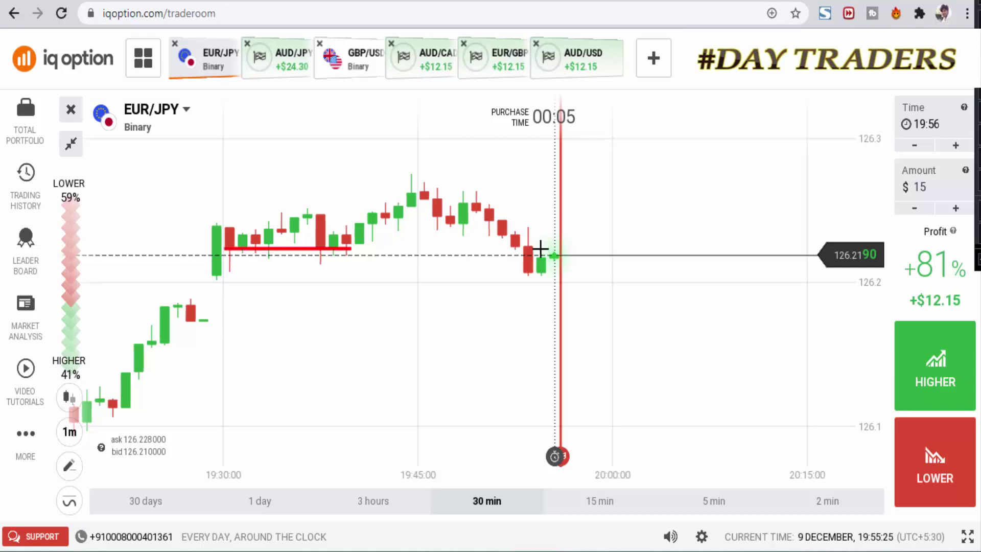
{"action": "left_click_drag", "start_coordinate": [541, 249], "coordinate": [666, 256]}
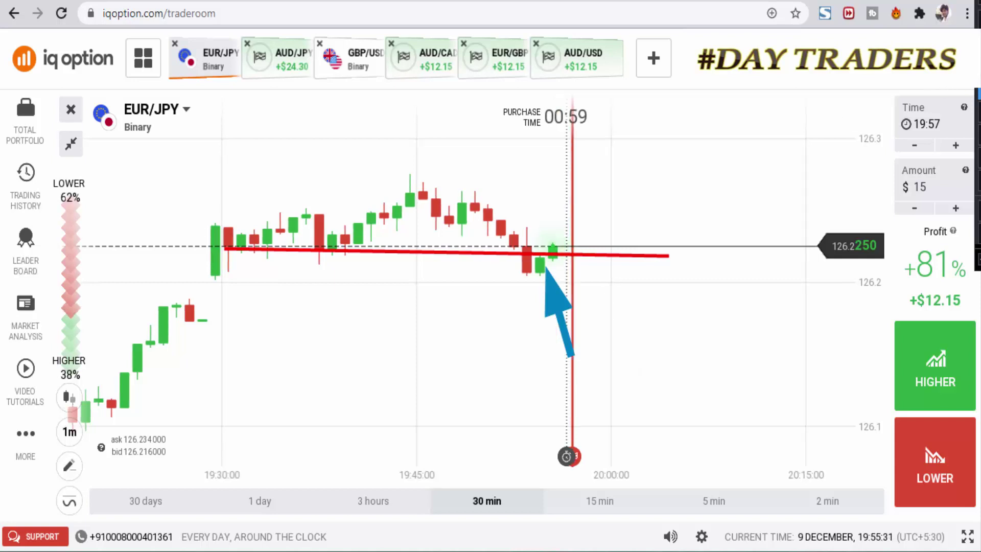
{"action": "left_click_drag", "start_coordinate": [210, 222], "coordinate": [628, 230]}
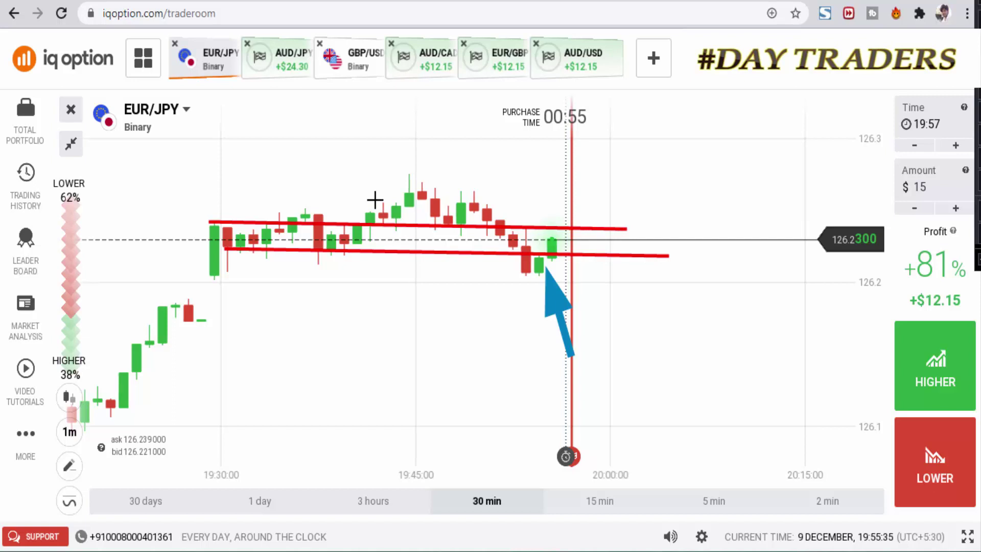
{"action": "left_click_drag", "start_coordinate": [290, 215], "coordinate": [703, 220]}
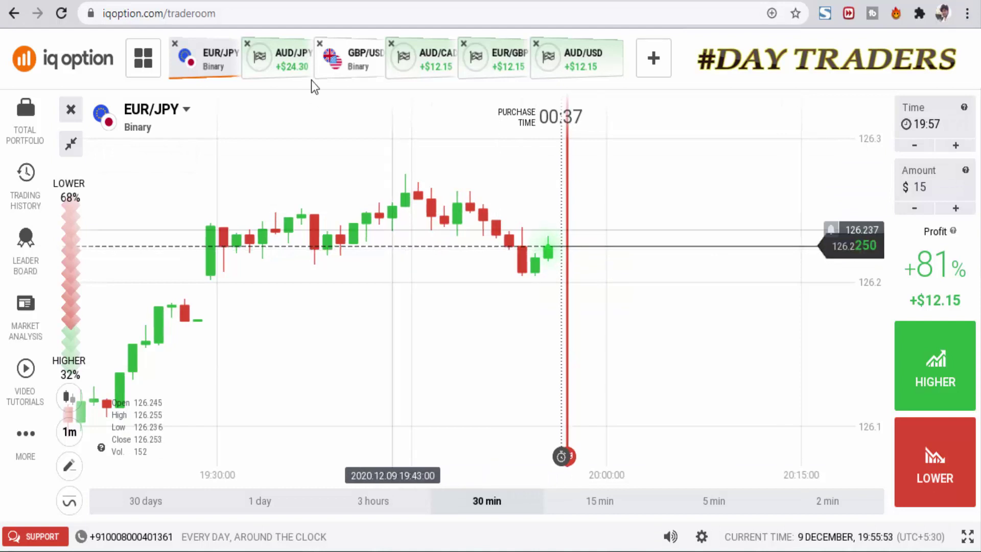
On GBP/USD, draw a descending trend line and a near-horizontal line from the earlier low, and buy a $15 LOWER option with the 19:57 expiry
{"action": "left_click", "coordinate": [351, 60]}
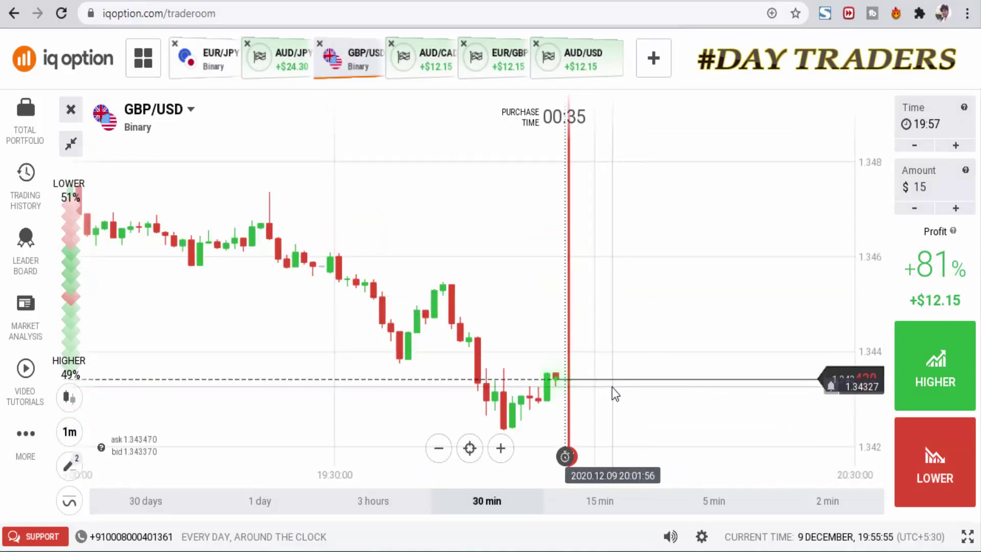
{"action": "scroll", "coordinate": [664, 402], "scroll_direction": "up", "scroll_amount": 2}
{"action": "scroll", "coordinate": [656, 395], "scroll_direction": "up", "scroll_amount": 1}
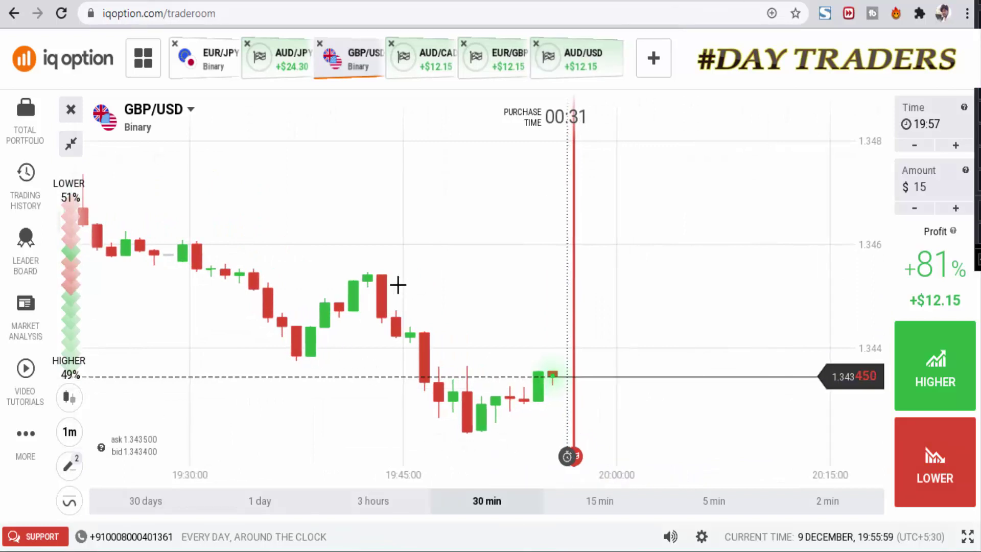
{"action": "left_click_drag", "start_coordinate": [374, 266], "coordinate": [562, 455]}
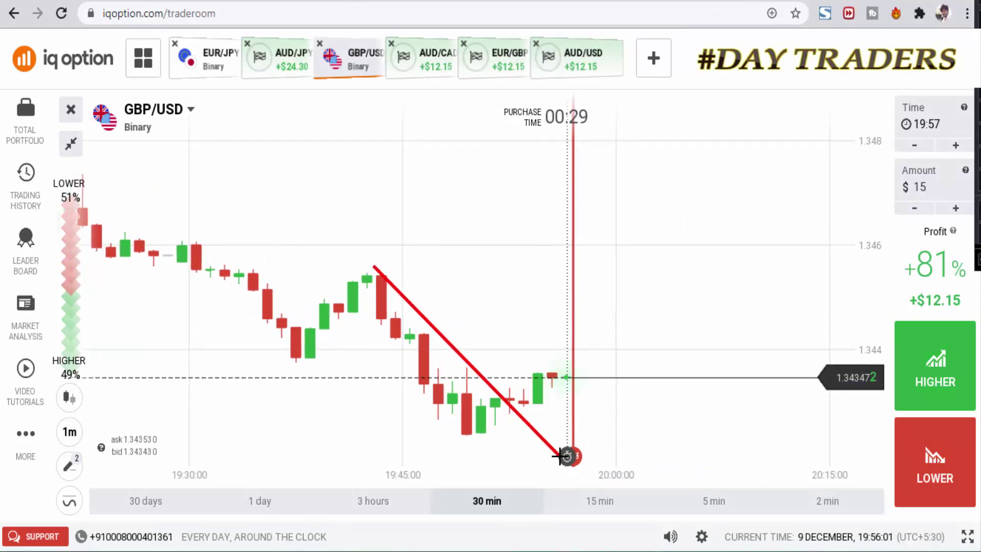
{"action": "left_click_drag", "start_coordinate": [405, 366], "coordinate": [705, 371]}
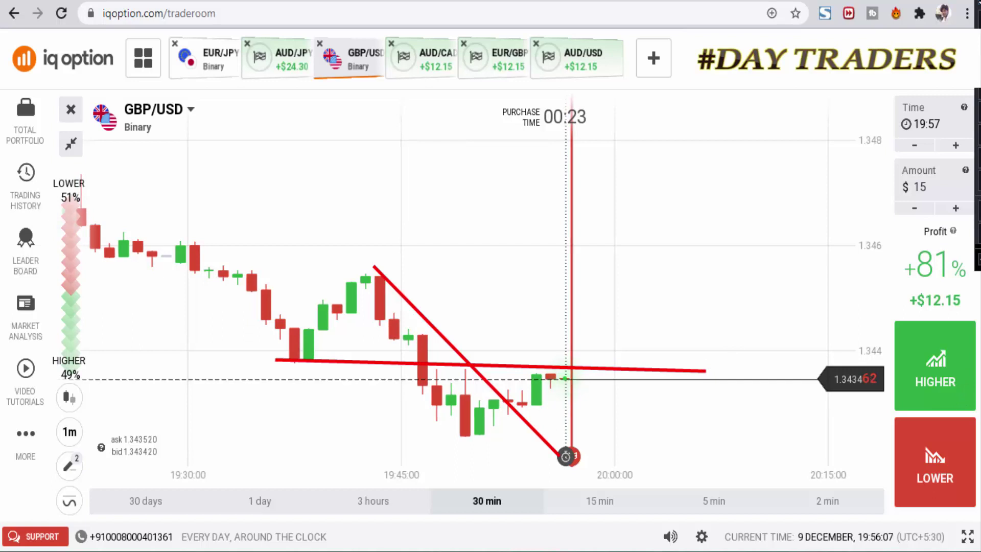
{"action": "left_click", "coordinate": [936, 462]}
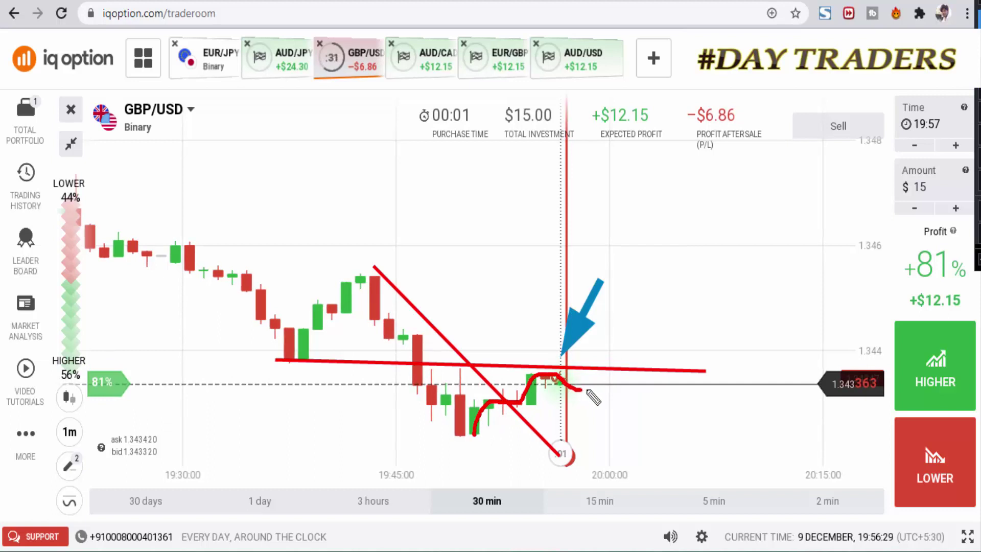
Sketch an upward GBP/USD price path above the horizontal line and a rising line under the recent lows, and clear all markings
{"action": "left_click_drag", "start_coordinate": [587, 391], "coordinate": [640, 326]}
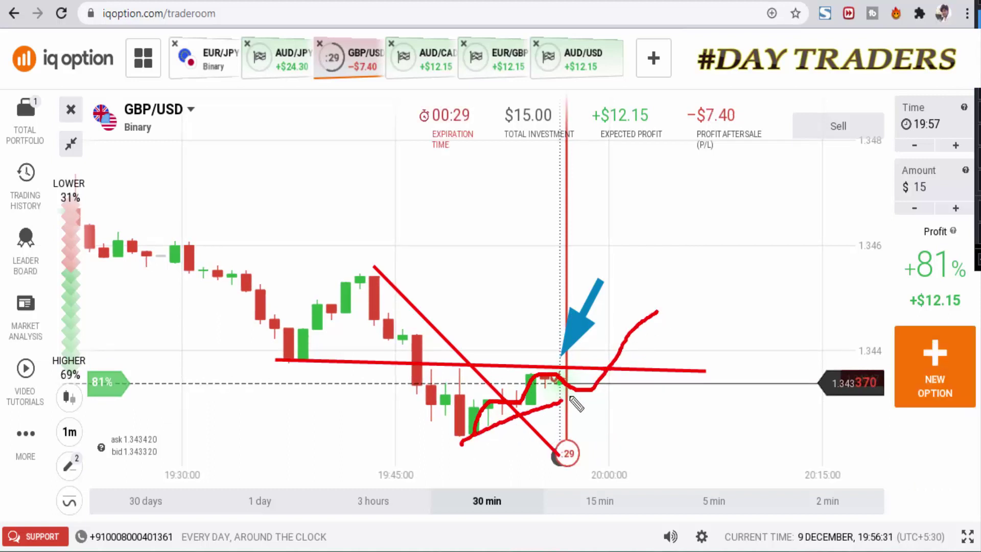
{"action": "left_click_drag", "start_coordinate": [562, 401], "coordinate": [646, 362]}
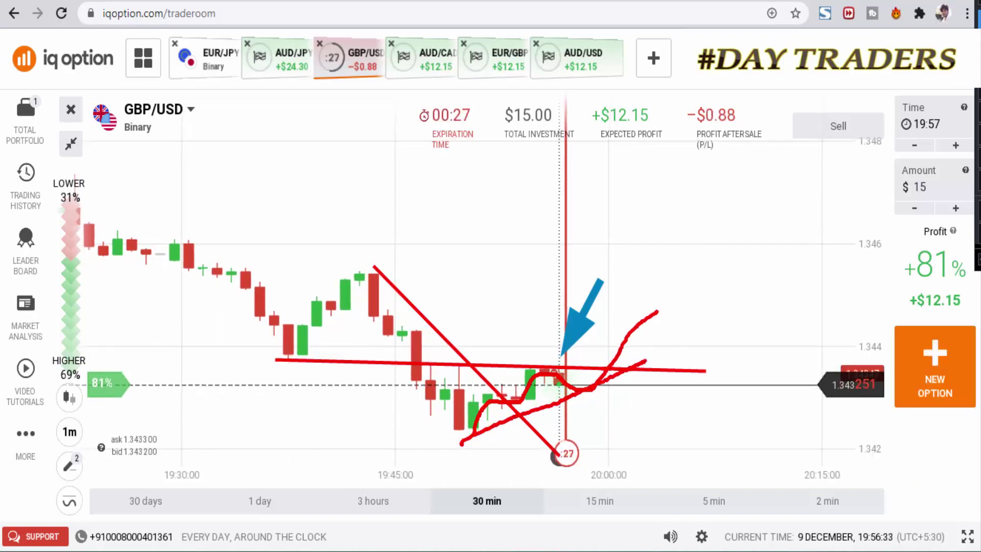
{"action": "key", "text": "Escape"}
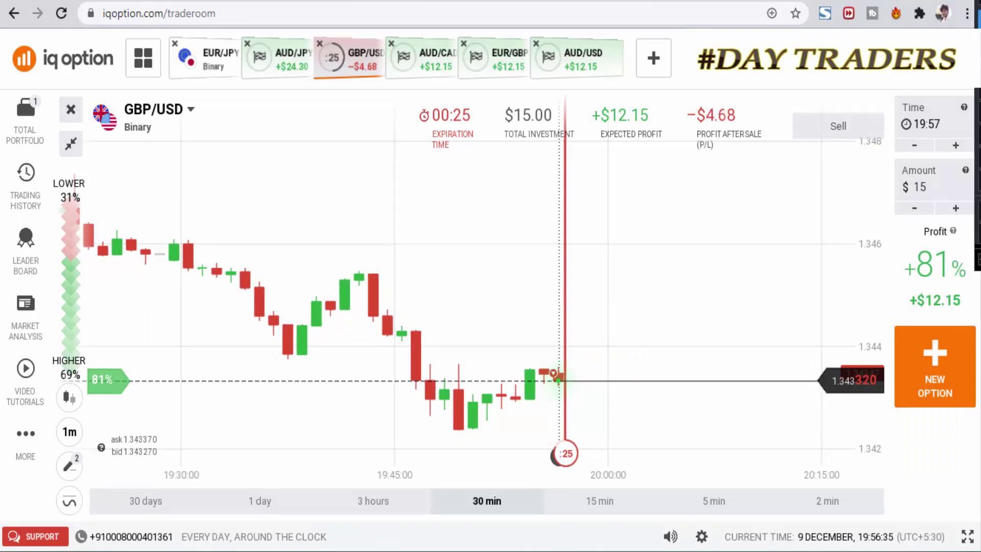
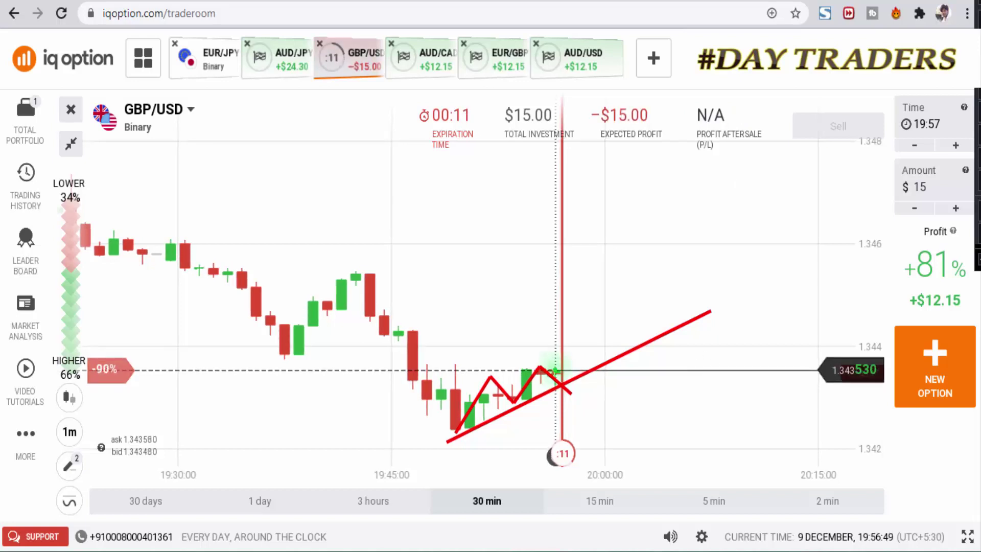
Dismiss the GBP/USD result, start a new option round, and buy two $15 HIGHER options with the 19:58 expiry
{"action": "scroll", "coordinate": [730, 301], "scroll_direction": "up", "scroll_amount": 2}
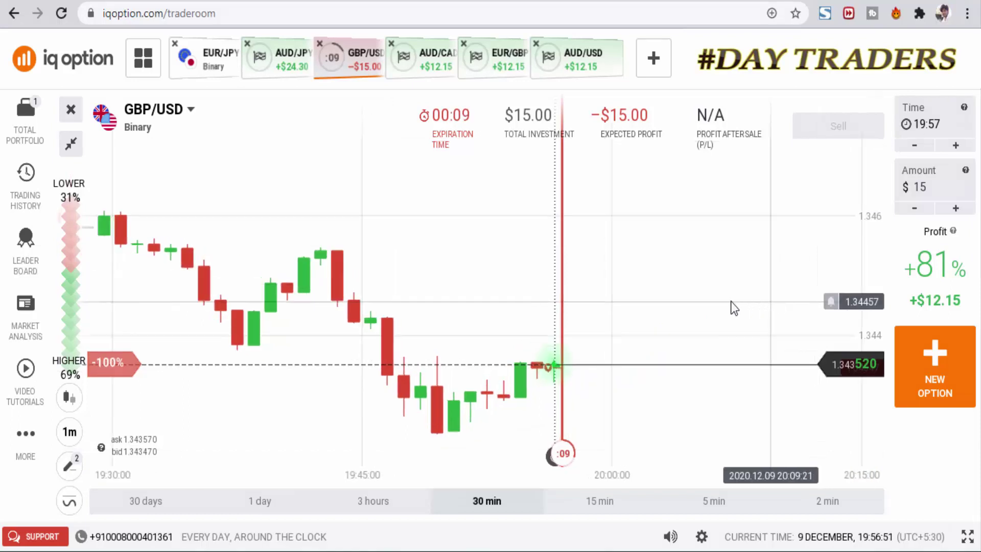
{"action": "scroll", "coordinate": [731, 301], "scroll_direction": "up", "scroll_amount": 2}
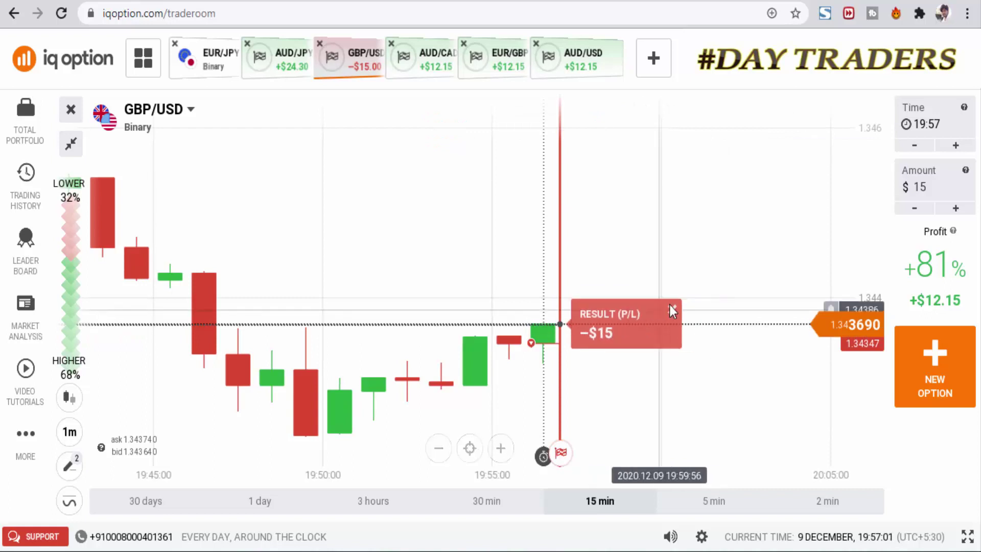
{"action": "left_click", "coordinate": [673, 309]}
{"action": "left_click", "coordinate": [918, 379]}
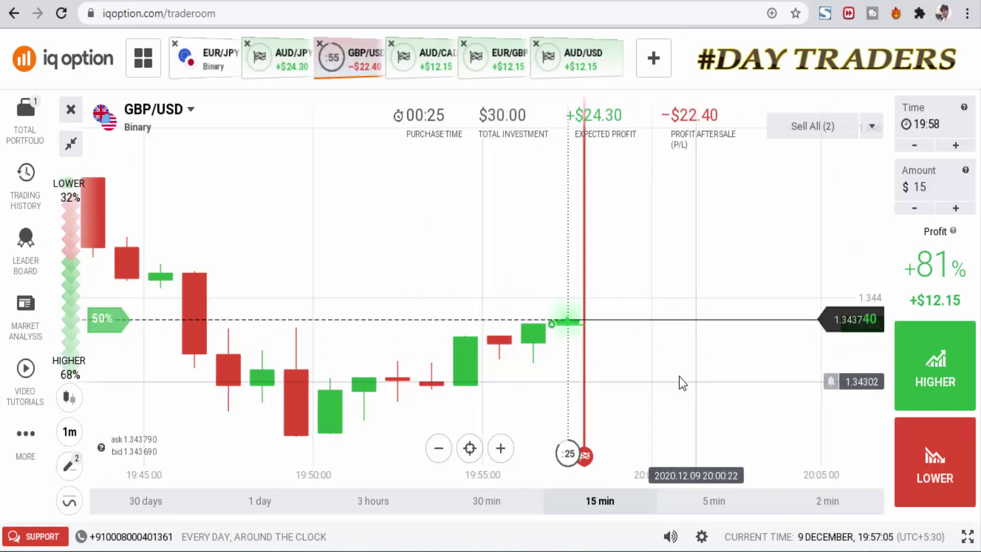
Draw a rising trend line under the GBP/USD lows, mark the recent candles near the entry freehand, and clear the markings
{"action": "scroll", "coordinate": [683, 383], "scroll_direction": "down", "scroll_amount": 1}
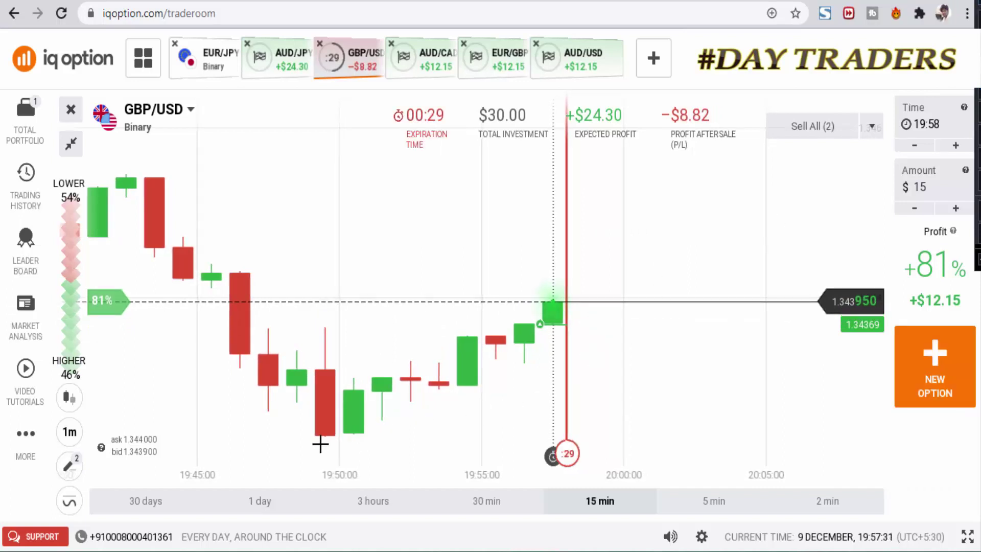
{"action": "mouse_move", "coordinate": [322, 443]}
{"action": "left_mouse_down"}
{"action": "mouse_move", "coordinate": [650, 296]}
{"action": "mouse_move", "coordinate": [703, 296]}
{"action": "left_mouse_up"}
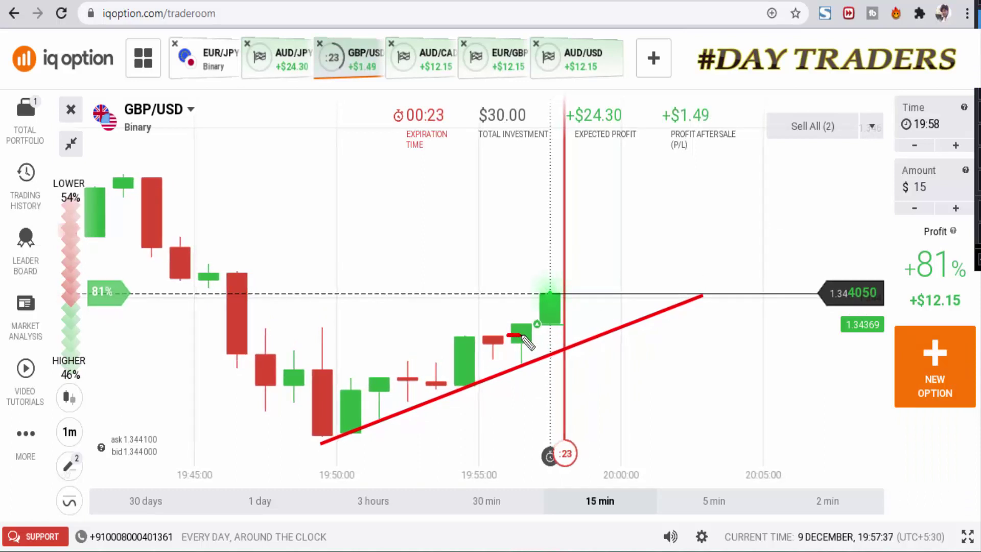
{"action": "left_click_drag", "start_coordinate": [522, 335], "coordinate": [528, 342]}
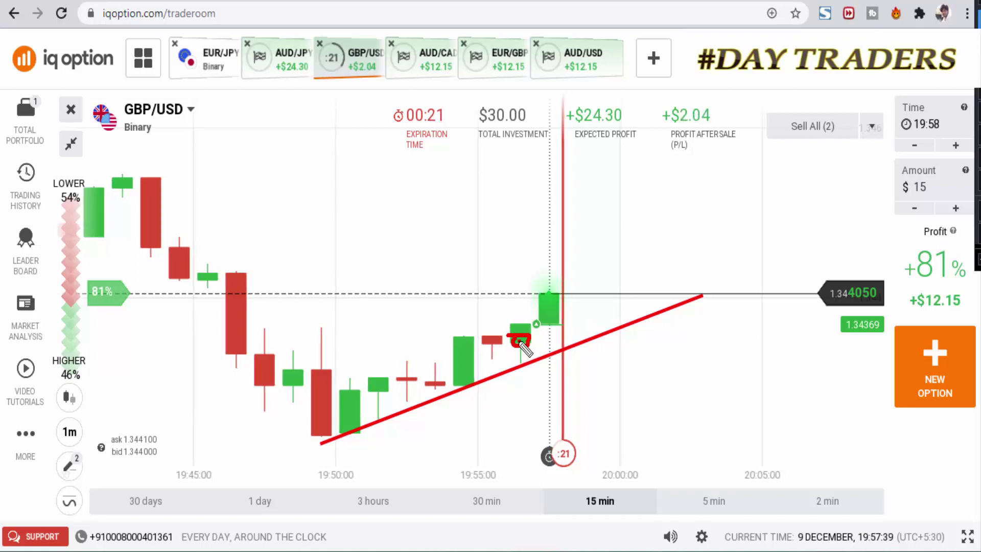
{"action": "left_click_drag", "start_coordinate": [485, 358], "coordinate": [496, 359]}
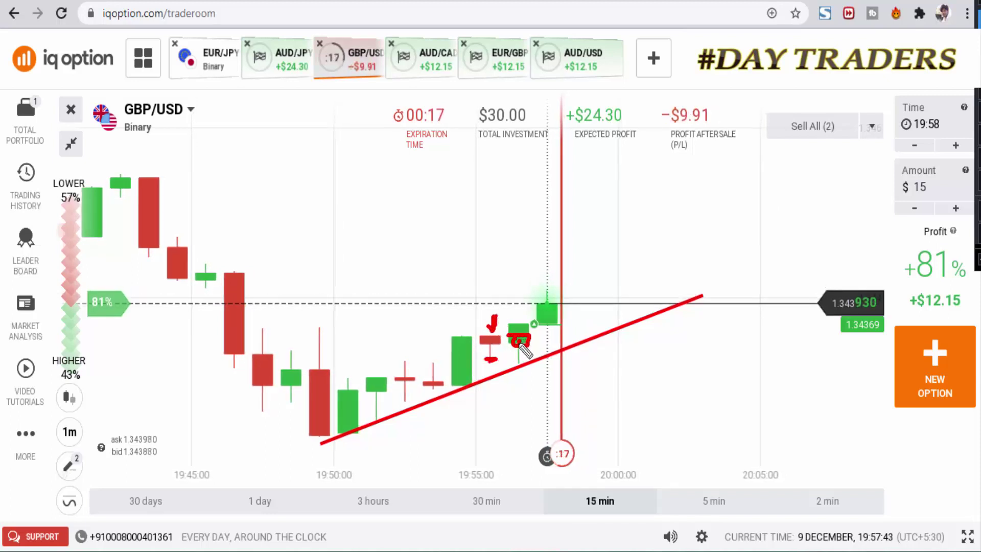
{"action": "mouse_move", "coordinate": [517, 340]}
{"action": "left_mouse_down"}
{"action": "mouse_move", "coordinate": [517, 360]}
{"action": "mouse_move", "coordinate": [536, 364]}
{"action": "mouse_move", "coordinate": [546, 352]}
{"action": "left_mouse_up"}
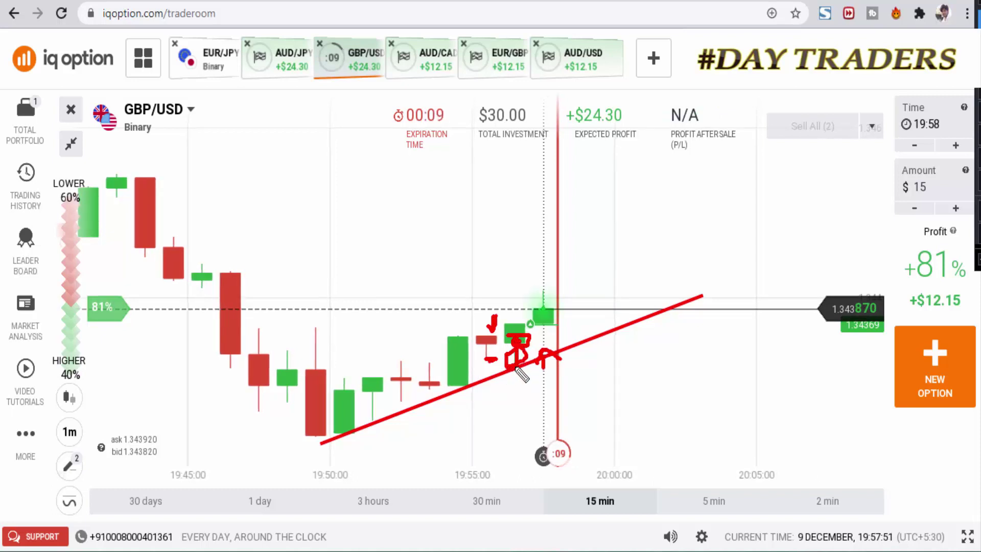
{"action": "mouse_move", "coordinate": [531, 338]}
{"action": "left_mouse_down"}
{"action": "mouse_move", "coordinate": [527, 322]}
{"action": "mouse_move", "coordinate": [504, 326]}
{"action": "mouse_move", "coordinate": [517, 345]}
{"action": "mouse_move", "coordinate": [511, 335]}
{"action": "left_mouse_up"}
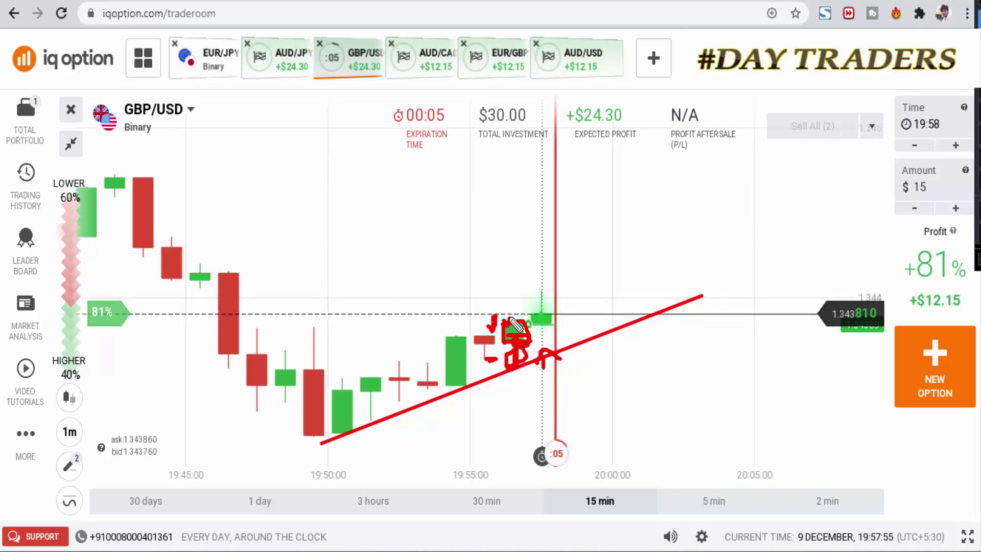
{"action": "mouse_move", "coordinate": [545, 332]}
{"action": "left_mouse_down"}
{"action": "mouse_move", "coordinate": [543, 365]}
{"action": "mouse_move", "coordinate": [546, 328]}
{"action": "mouse_move", "coordinate": [560, 353]}
{"action": "left_mouse_up"}
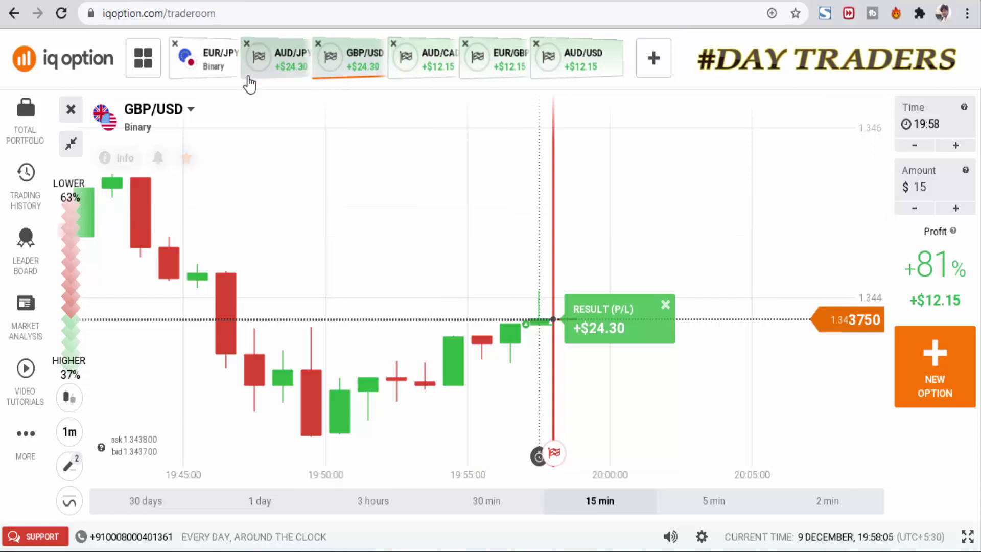
Switch to the EUR/JPY chart and buy a $15 LOWER option with the 19:59 expiry
{"action": "left_click", "coordinate": [220, 60]}
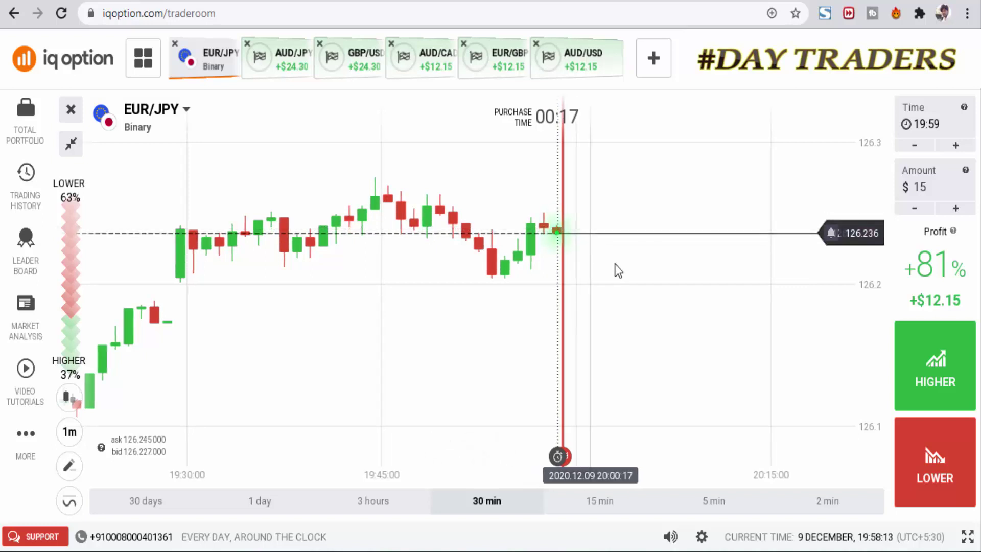
{"action": "left_click", "coordinate": [915, 492]}
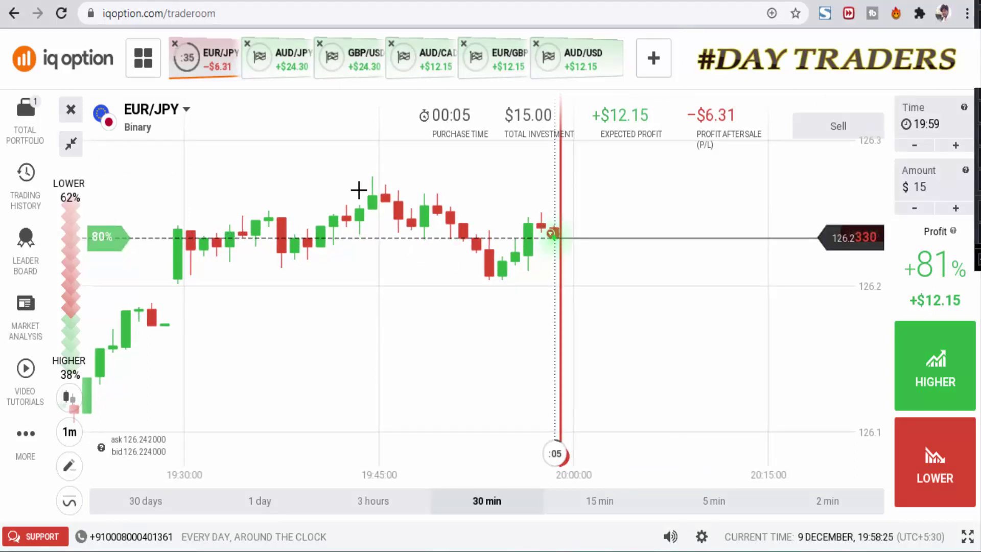
Draw a descending trend line over the EUR/JPY highs with arrows at the touches, add a near-horizontal line from the earlier low, and clear the markings
{"action": "left_click_drag", "start_coordinate": [690, 240], "coordinate": [729, 251]}
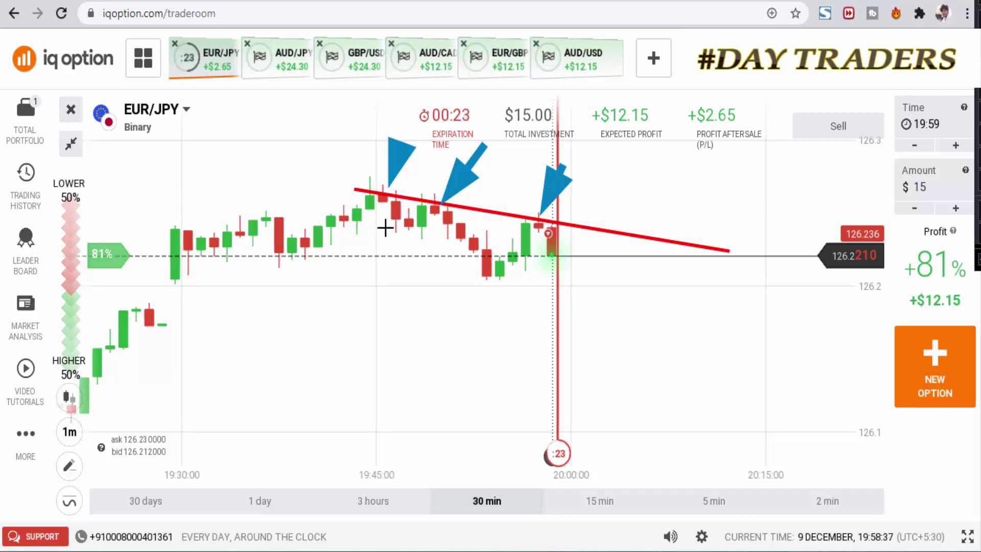
{"action": "mouse_move", "coordinate": [278, 255]}
{"action": "left_mouse_down"}
{"action": "mouse_move", "coordinate": [691, 276]}
{"action": "mouse_move", "coordinate": [679, 259]}
{"action": "left_mouse_up"}
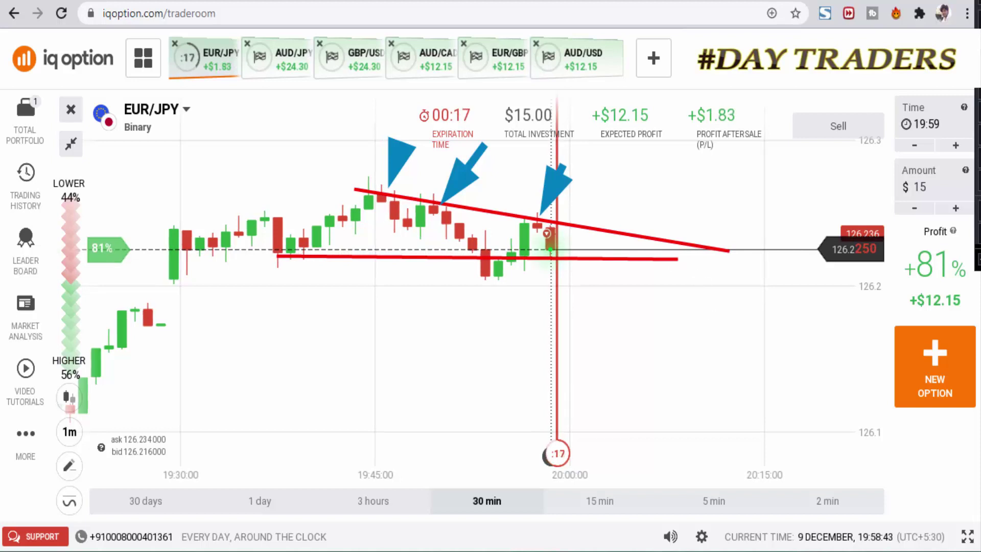
{"action": "left_click_drag", "start_coordinate": [306, 251], "coordinate": [330, 236]}
{"action": "mouse_move", "coordinate": [380, 199]}
{"action": "left_mouse_down"}
{"action": "mouse_move", "coordinate": [407, 228]}
{"action": "mouse_move", "coordinate": [430, 205]}
{"action": "mouse_move", "coordinate": [484, 265]}
{"action": "mouse_move", "coordinate": [539, 223]}
{"action": "left_mouse_up"}
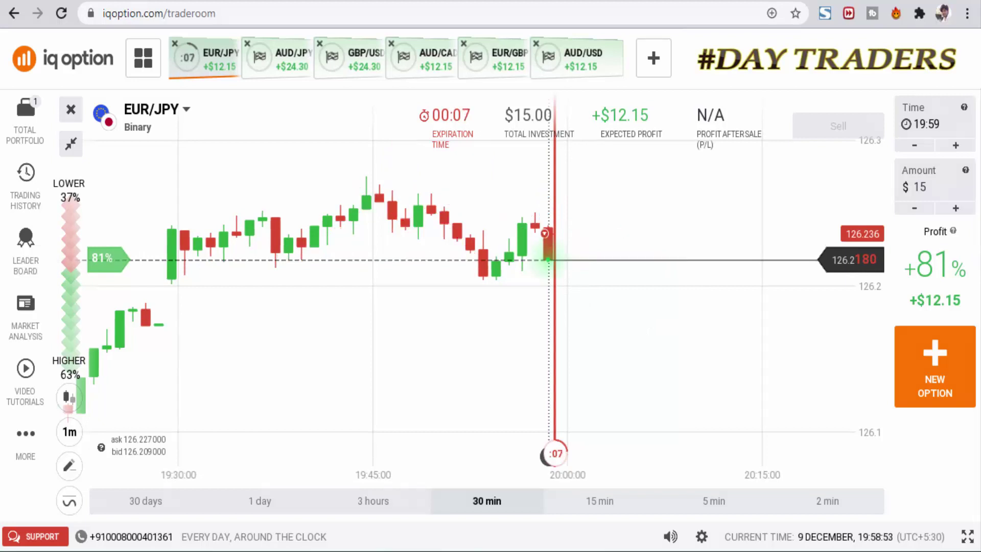
Shrink the enlarged EUR/JPY chart back into the six-chart grid showing all traded pairs
{"action": "scroll", "coordinate": [677, 331], "scroll_direction": "up", "scroll_amount": 1}
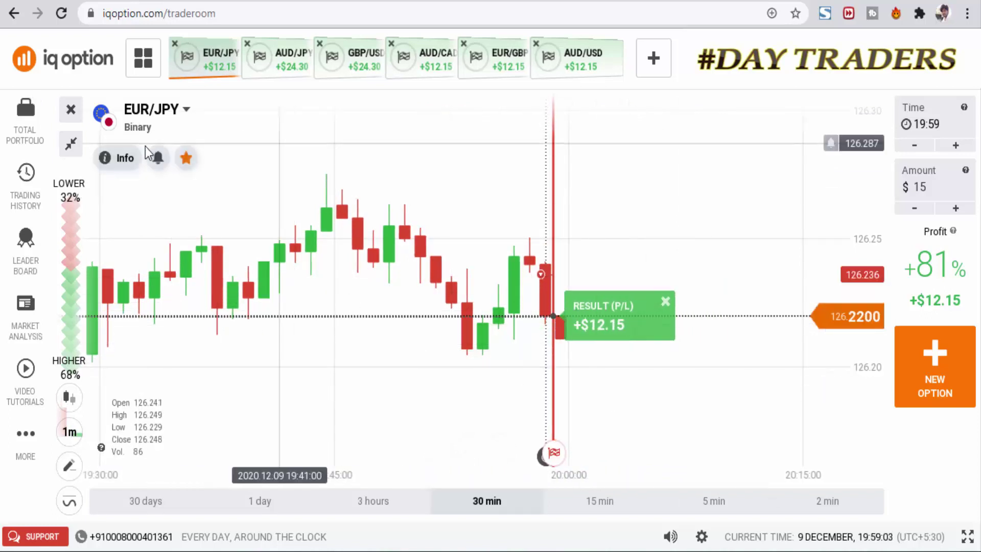
{"action": "left_click", "coordinate": [72, 145]}
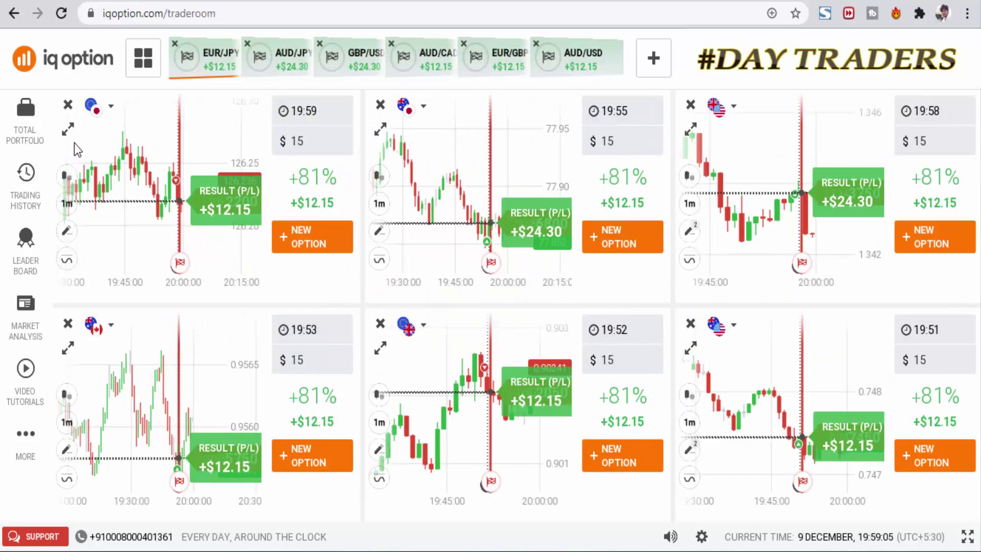